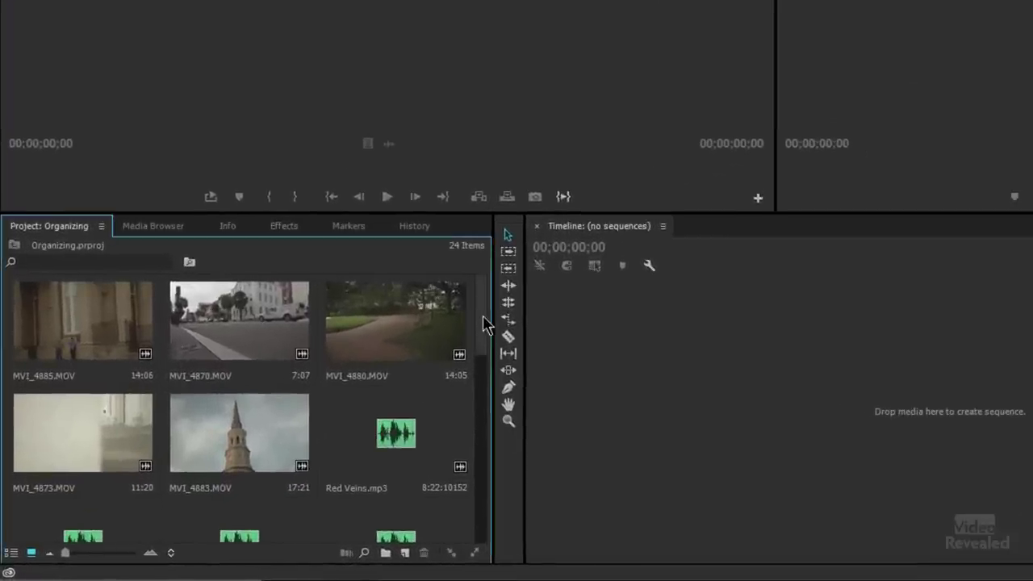
Switch the Project panel to List View and scroll through the 24 items' frame rate and media details.
mouse_move(482, 322)
mouse_down()
mouse_move(489, 489)
mouse_move(477, 335)
mouse_move(486, 306)
mouse_up()
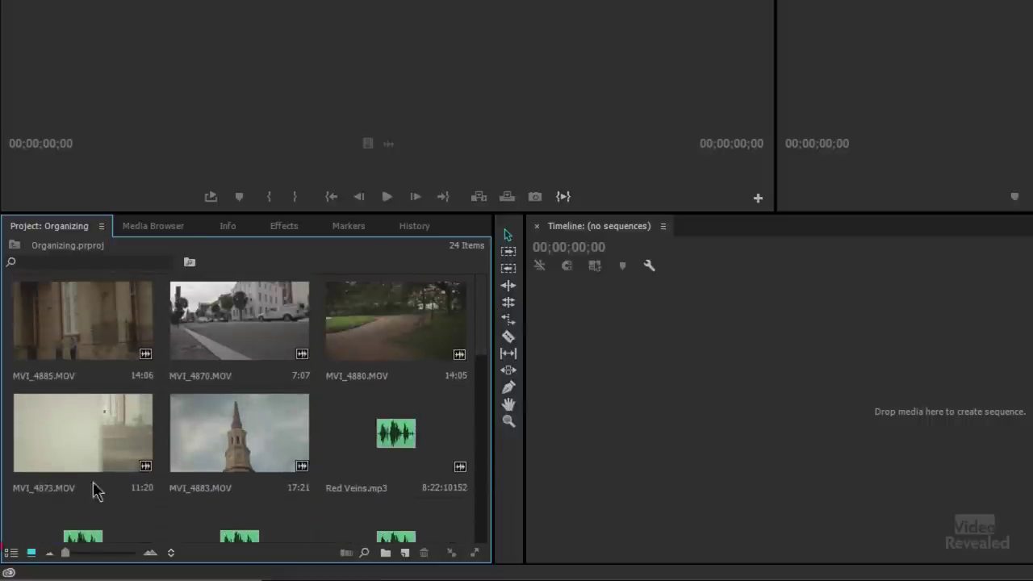
click(11, 553)
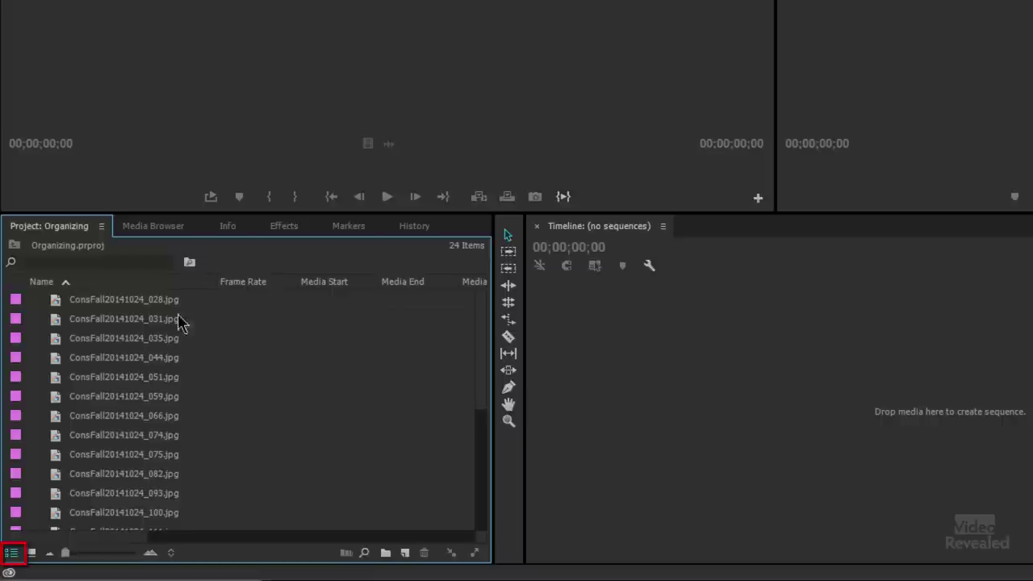
scroll(226, 335, down, 2)
scroll(189, 343, down, 10)
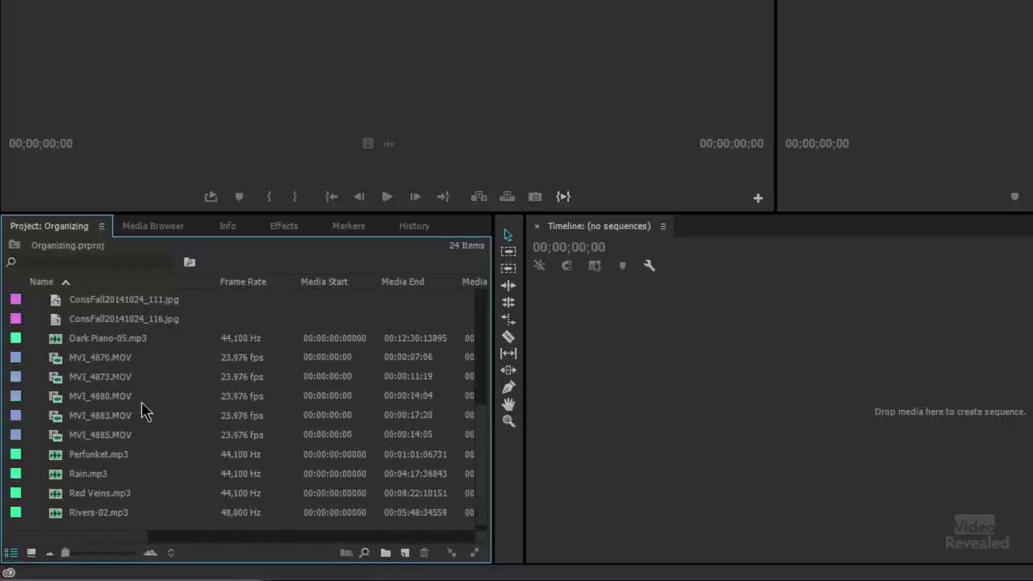
scroll(141, 400, up, 12)
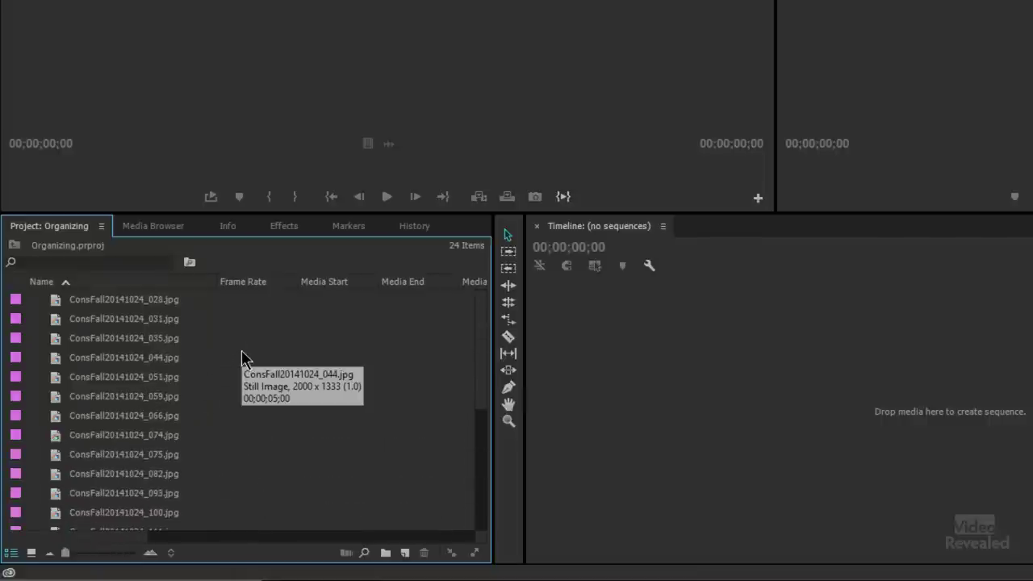
scroll(241, 351, down, 2)
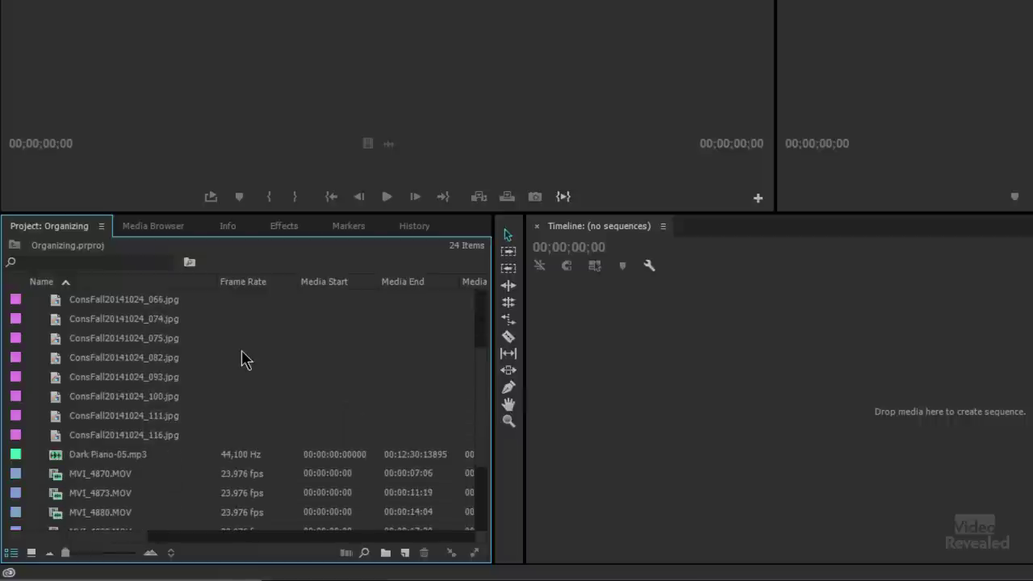
scroll(241, 360, up, 2)
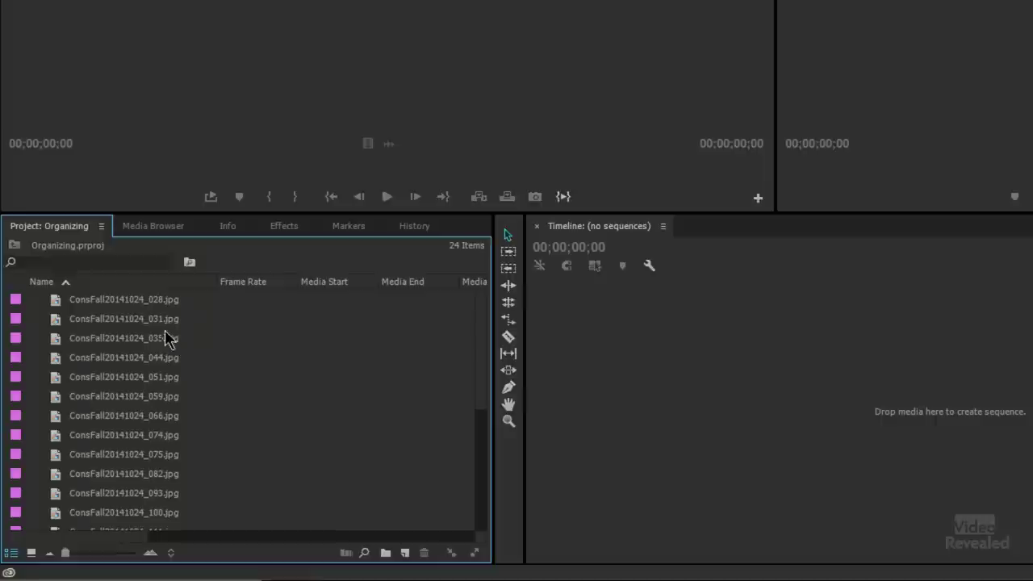
click(113, 262)
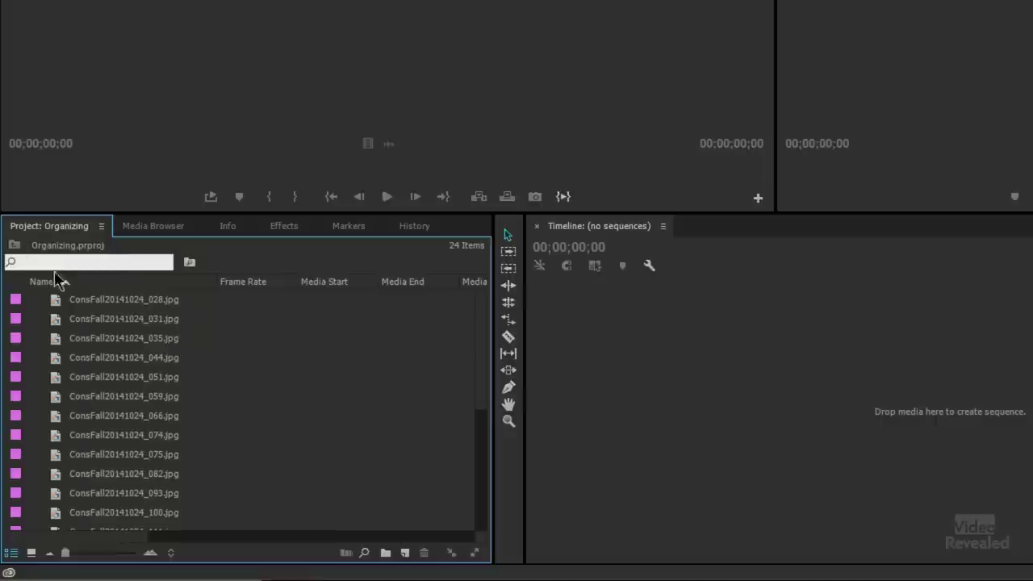
text(mp3)
text(i)
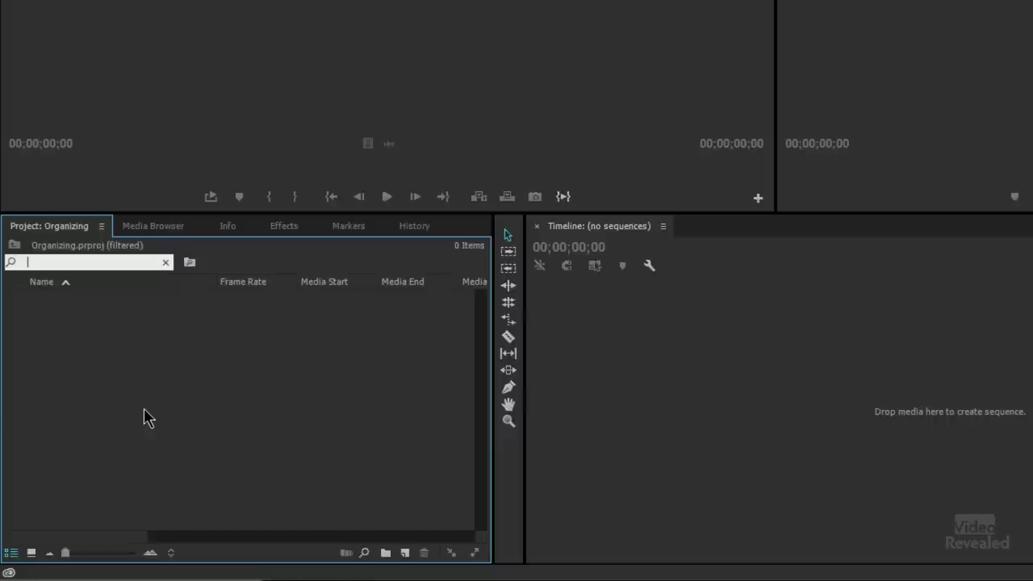
click(146, 260)
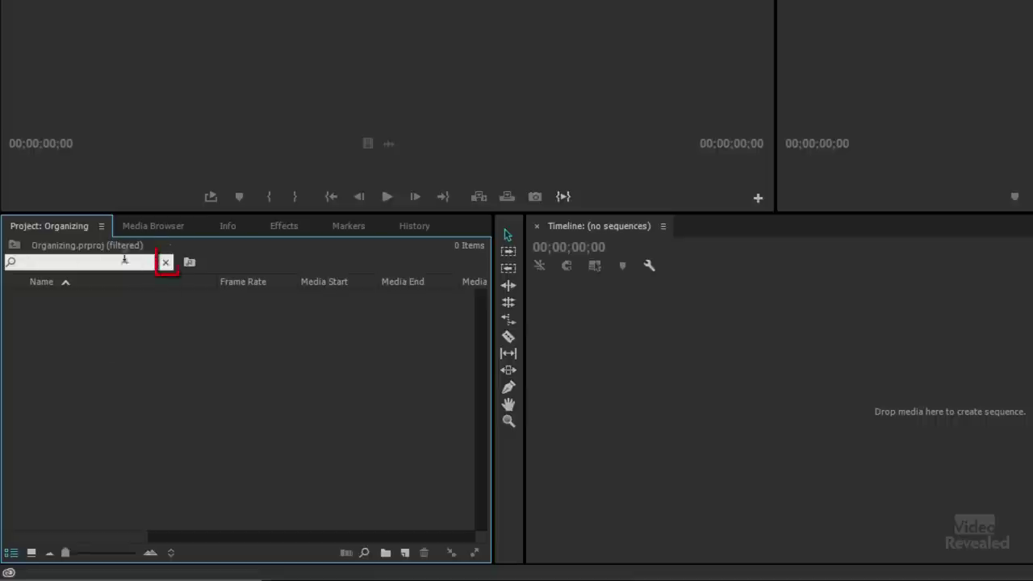
click(165, 263)
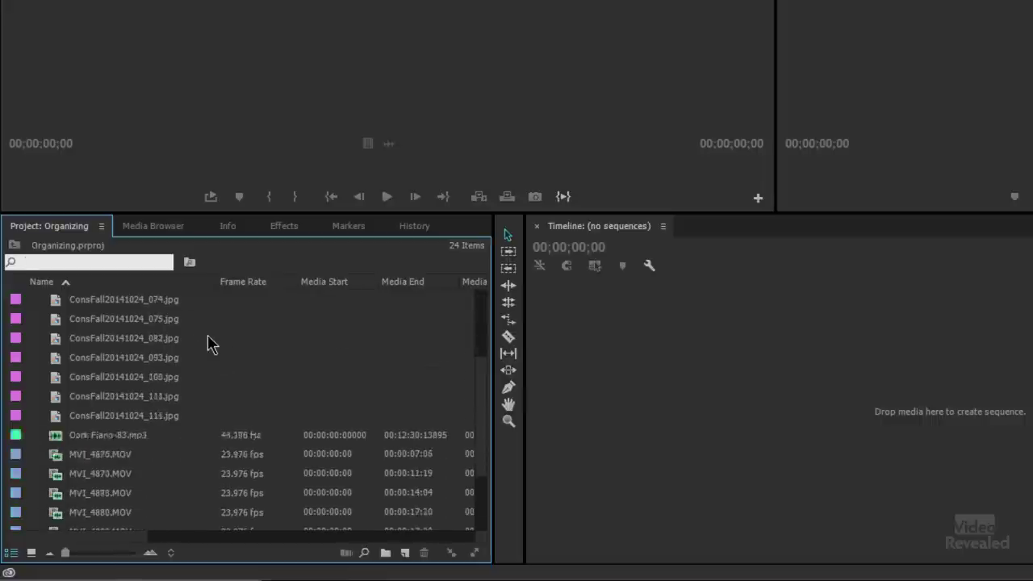
Put the five MVI clips into a new bin named 'video' and collapse it.
drag(160, 360, 99, 437)
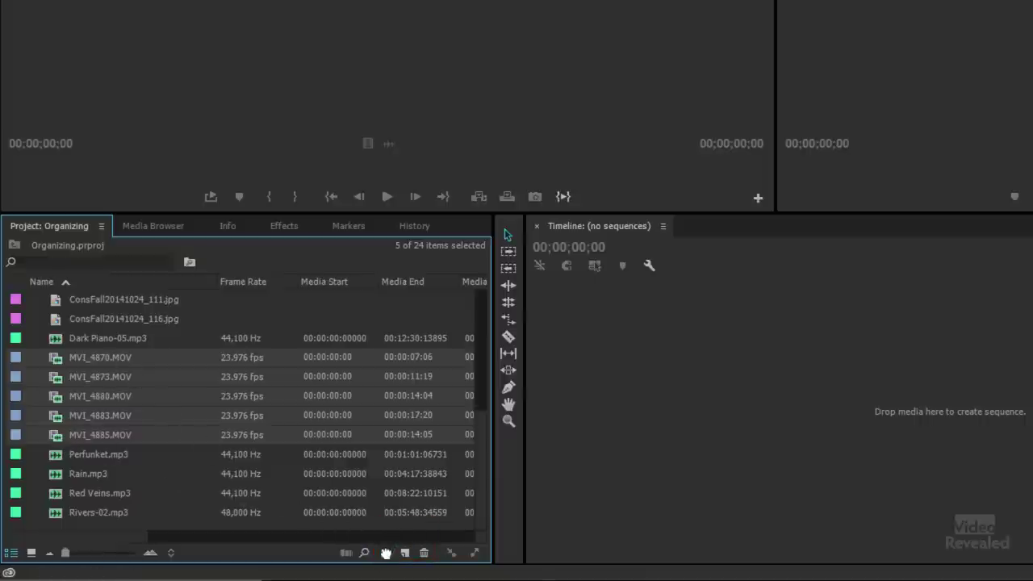
click(386, 553)
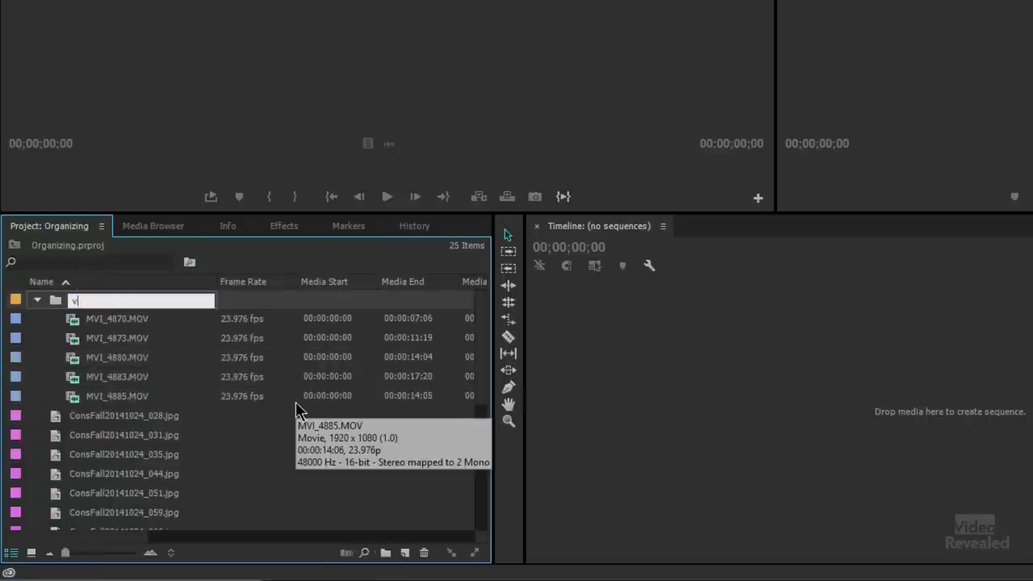
text(video)
key(Tab)
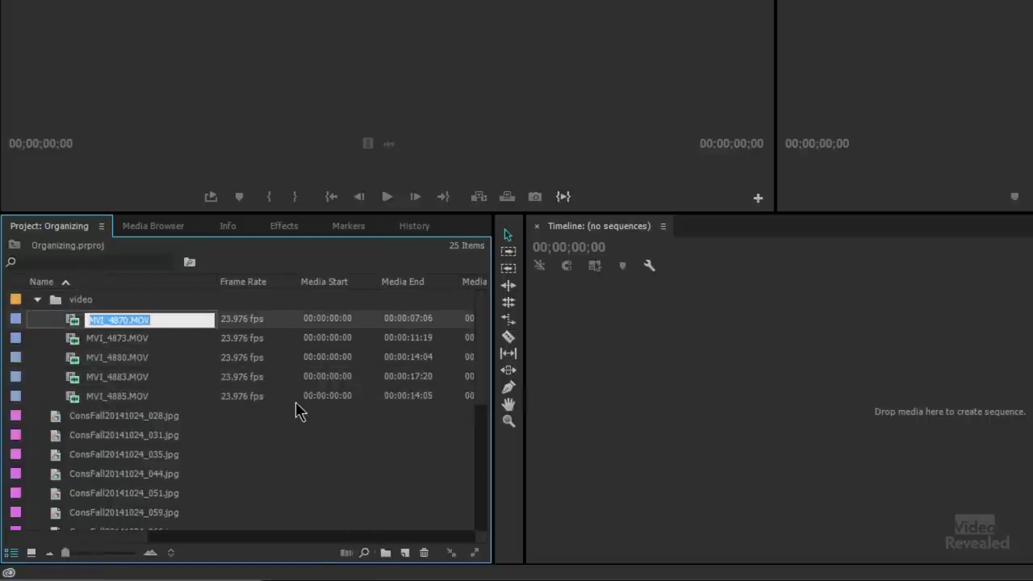
click(37, 300)
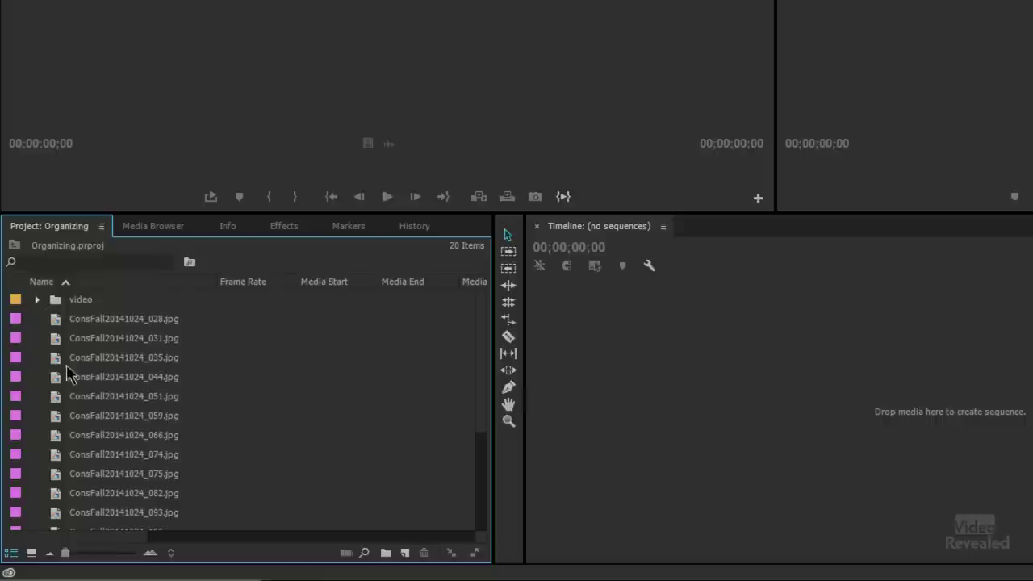
Put the ConsFall JPG stills into a new bin named 'images' and collapse it.
scroll(232, 363, down, 1)
scroll(231, 353, down, 4)
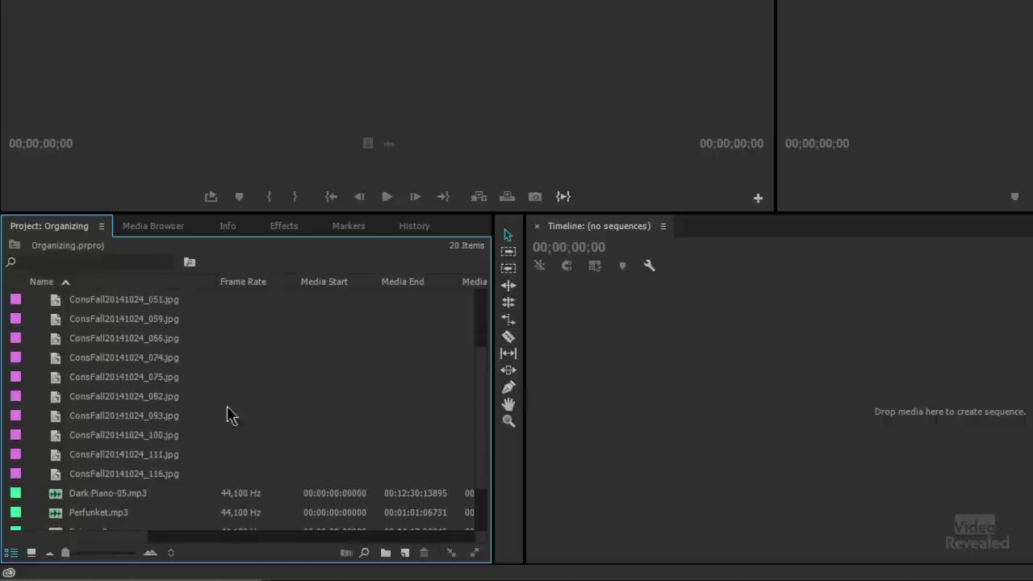
drag(210, 474, 103, 324)
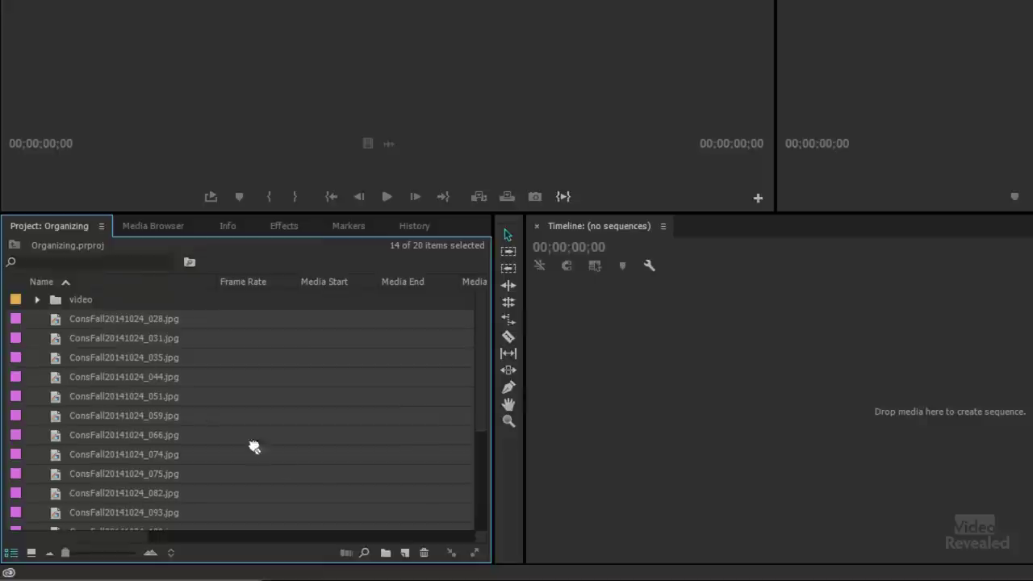
click(381, 554)
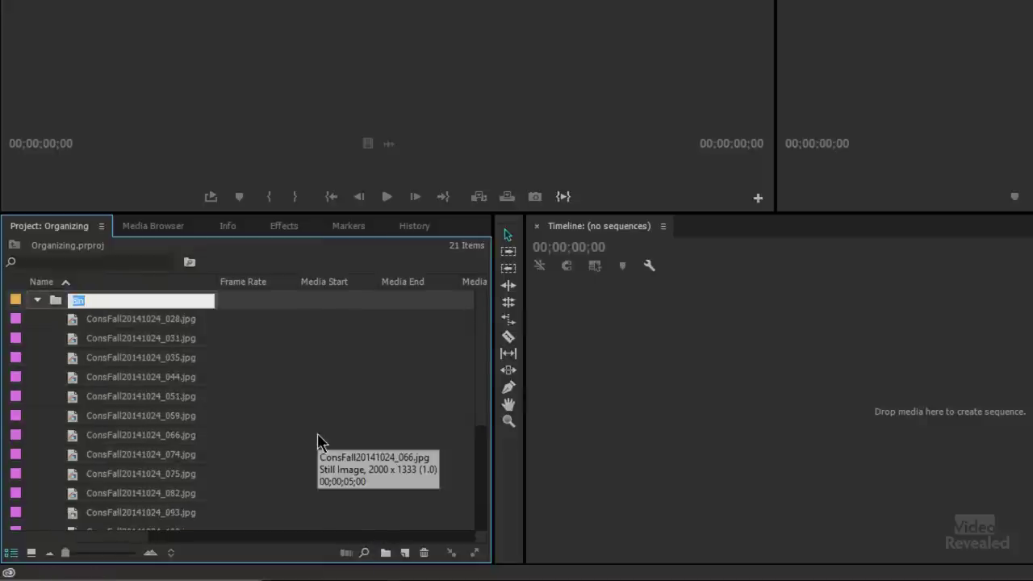
key(Tab)
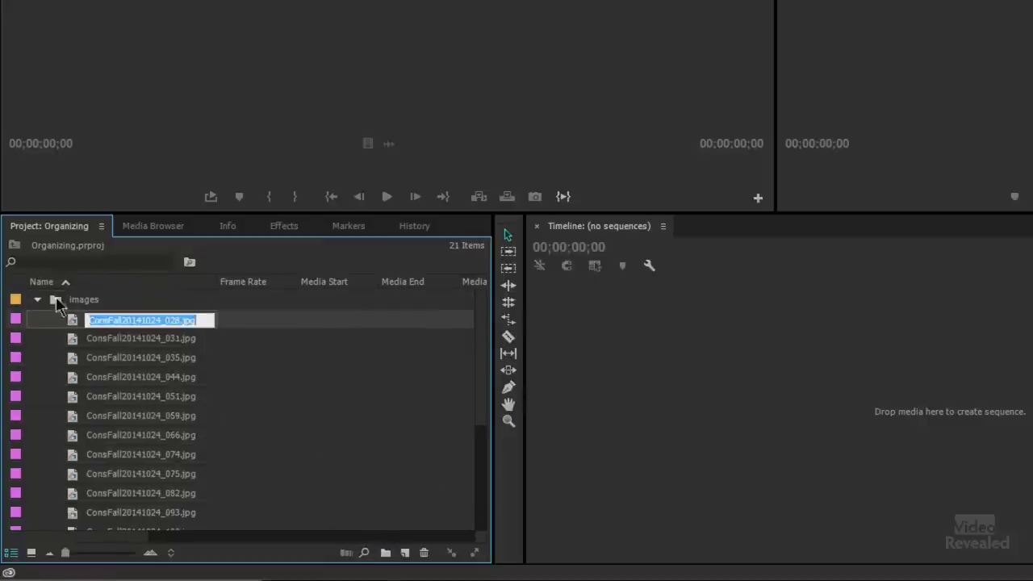
click(36, 300)
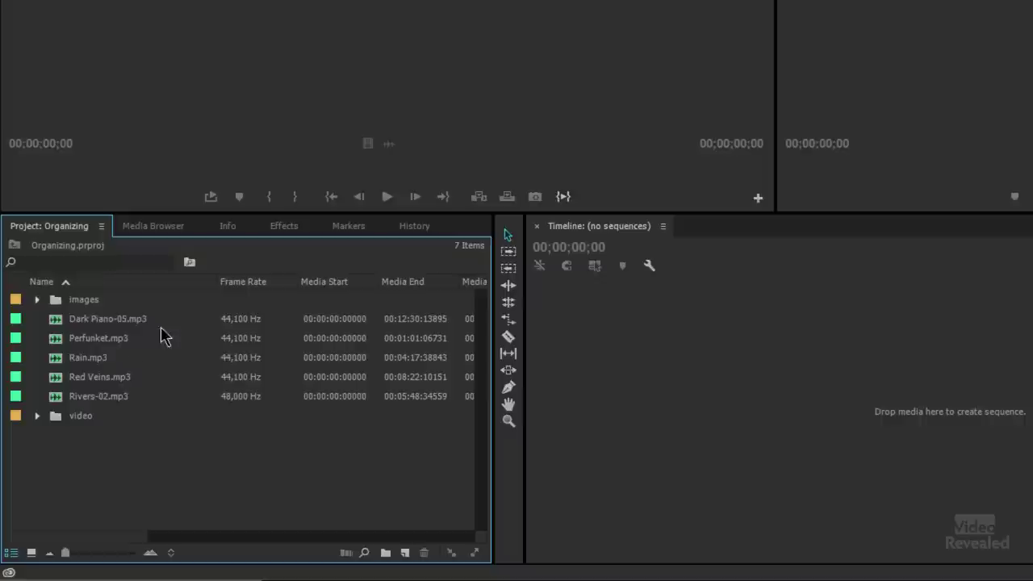
Gather the five mp3 tracks into a new bin named 'music'.
drag(165, 313, 107, 407)
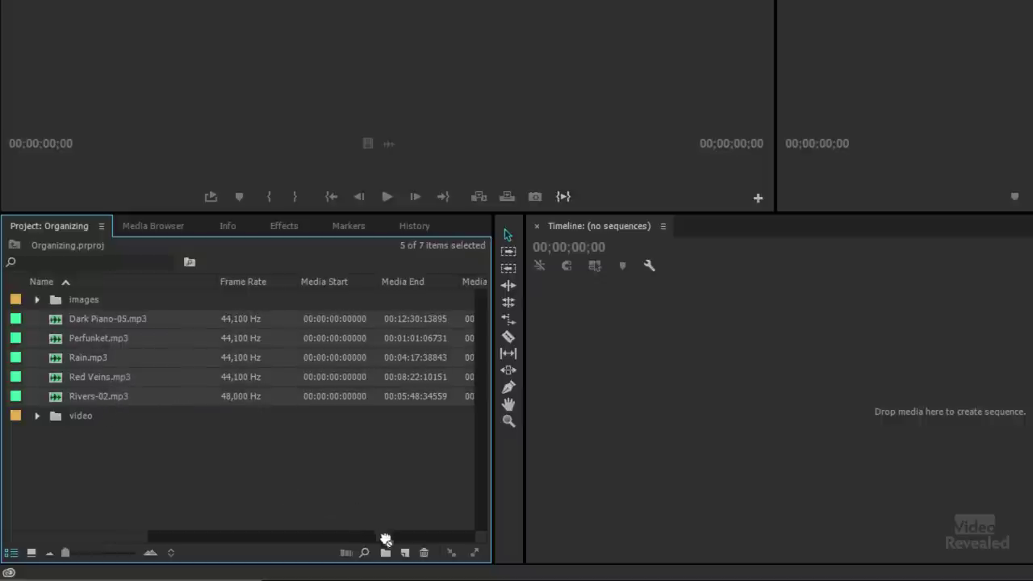
click(390, 552)
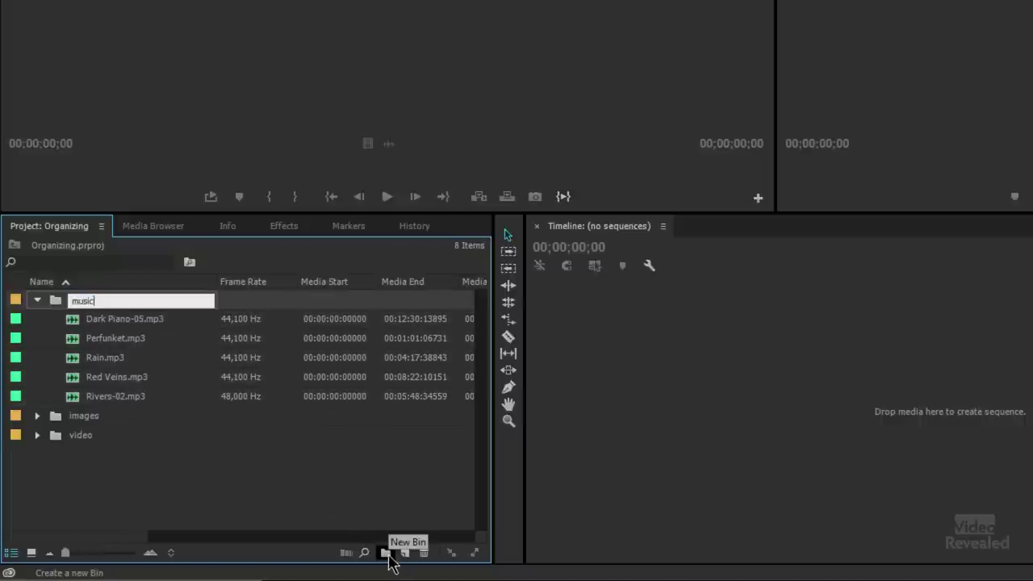
key(Tab)
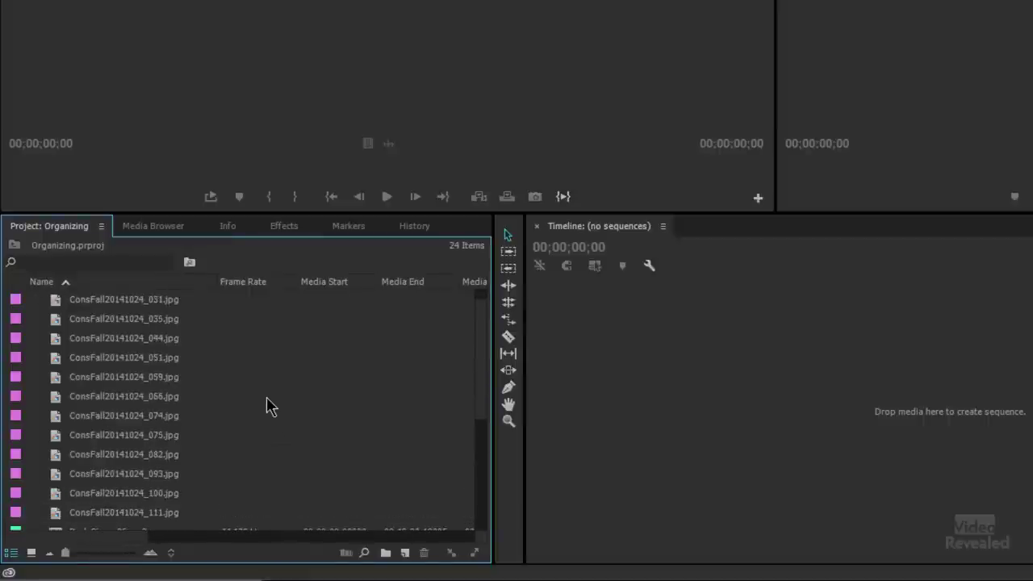
Filter the project by 'mp3', save it as an mp3 search bin, and view it in its own panel.
scroll(264, 395, down, 4)
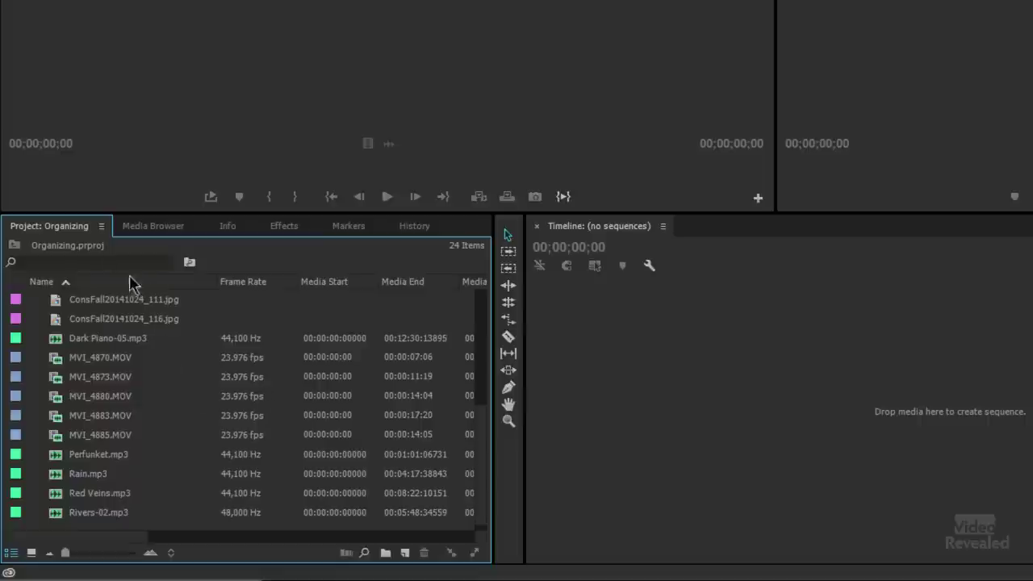
click(105, 259)
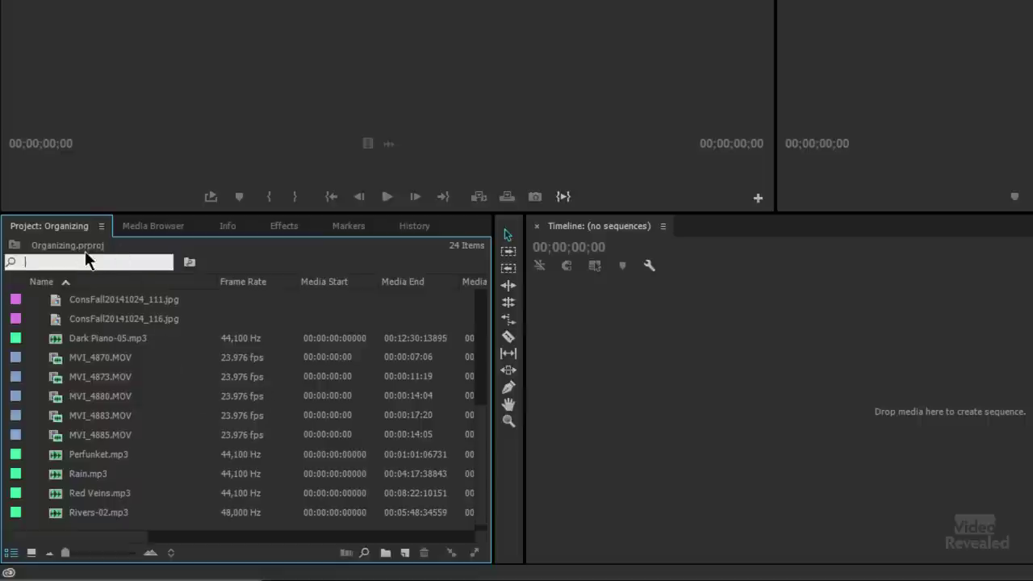
text(mp3)
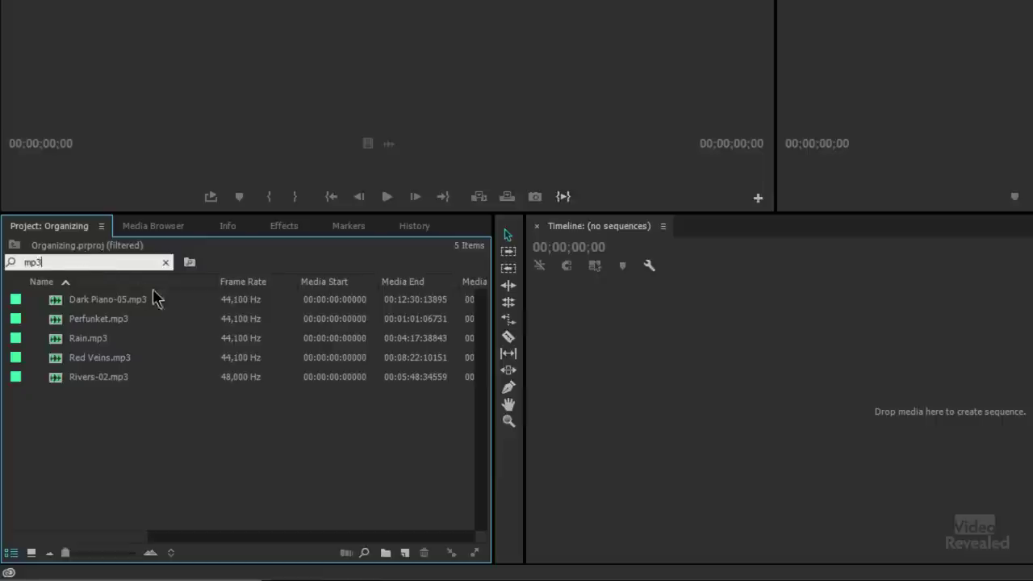
click(189, 265)
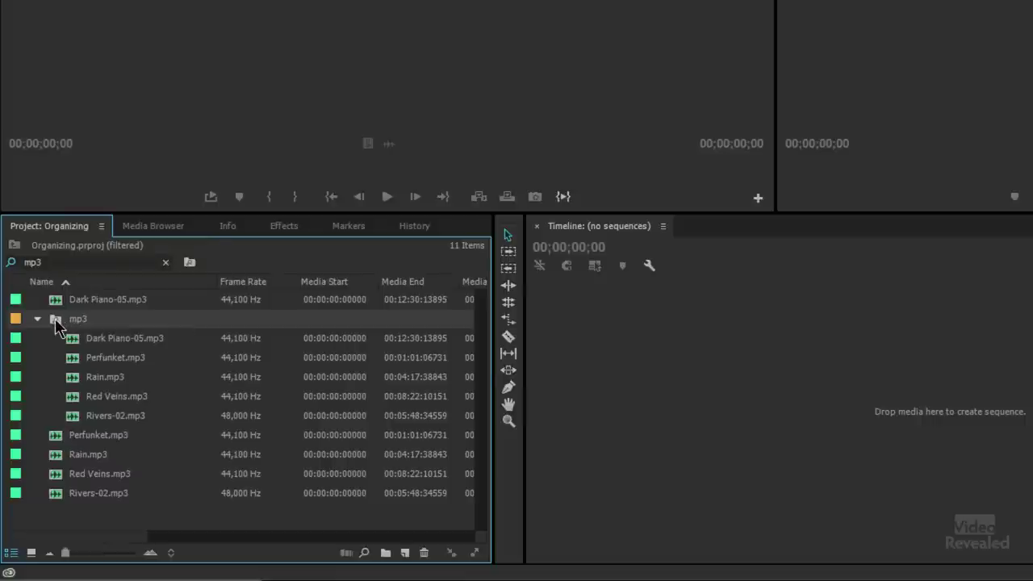
double_click(55, 318)
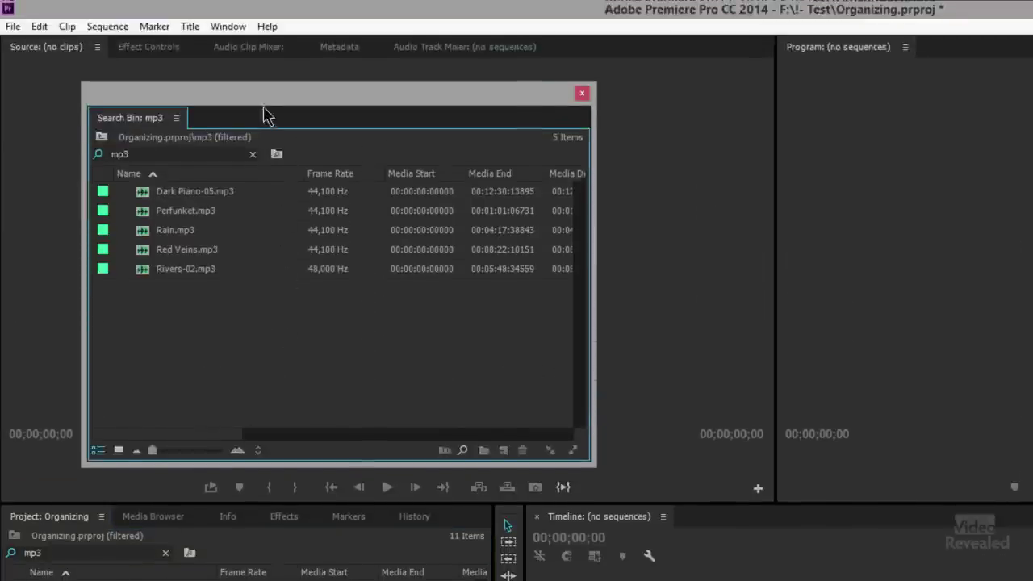
drag(265, 110, 398, 115)
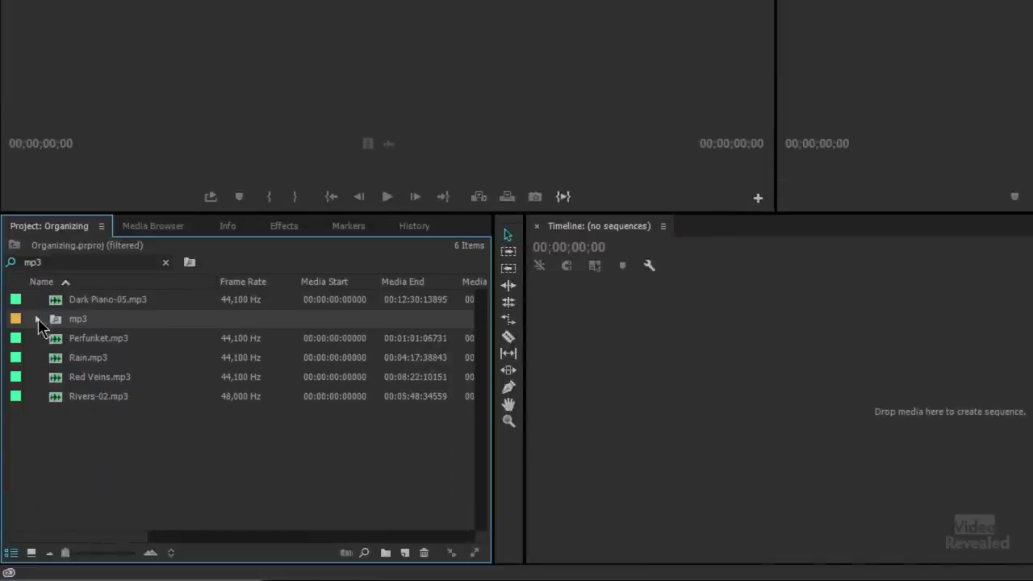
Clear the mp3 filter and enable the Media Type column in Metadata Display.
click(166, 263)
click(101, 226)
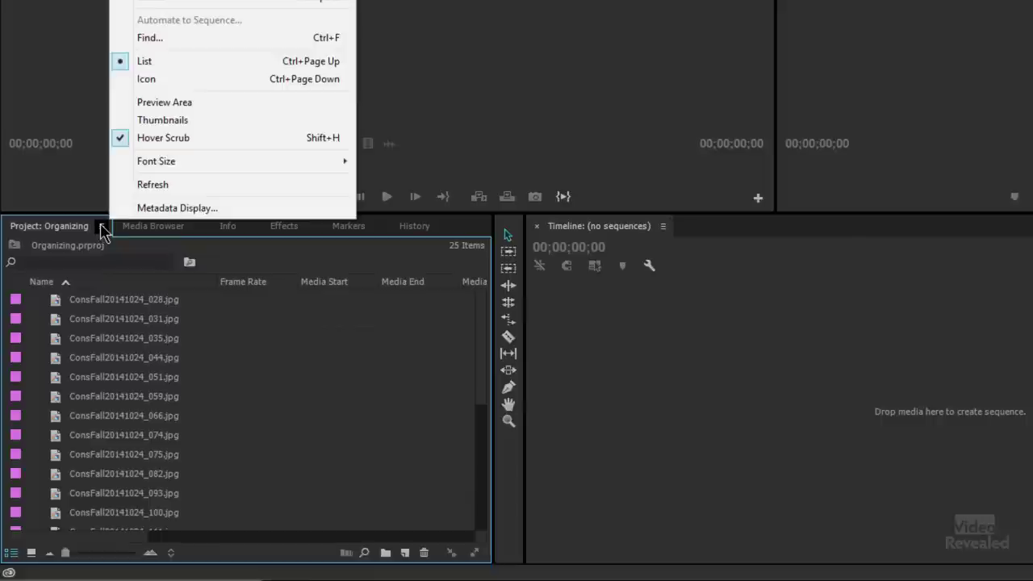
click(179, 209)
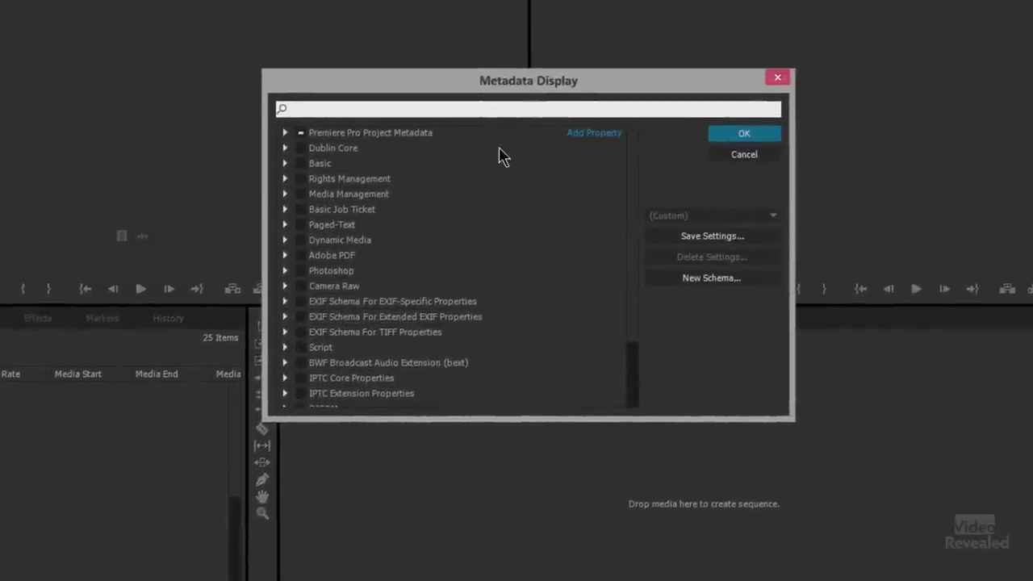
text(type)
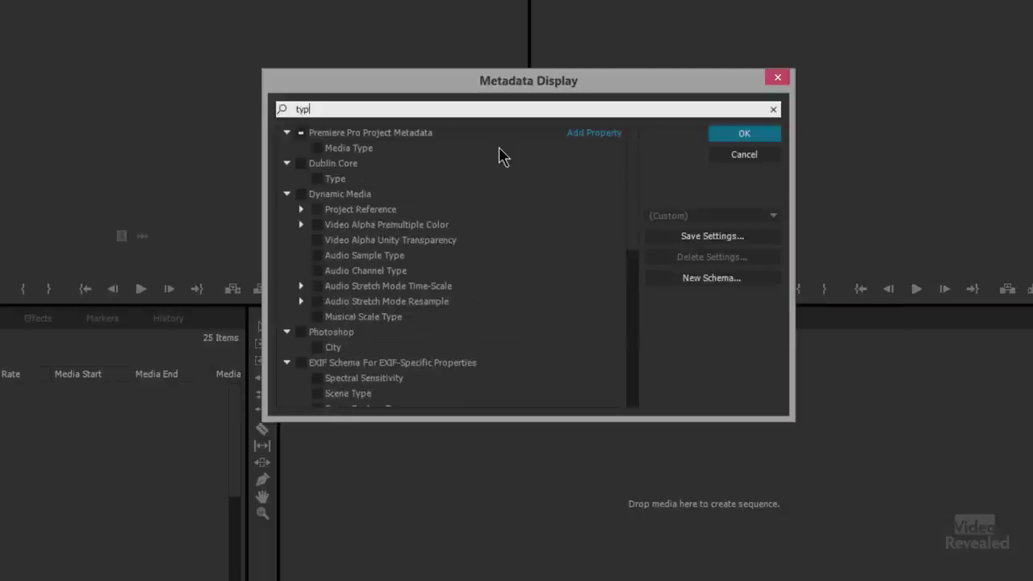
click(317, 149)
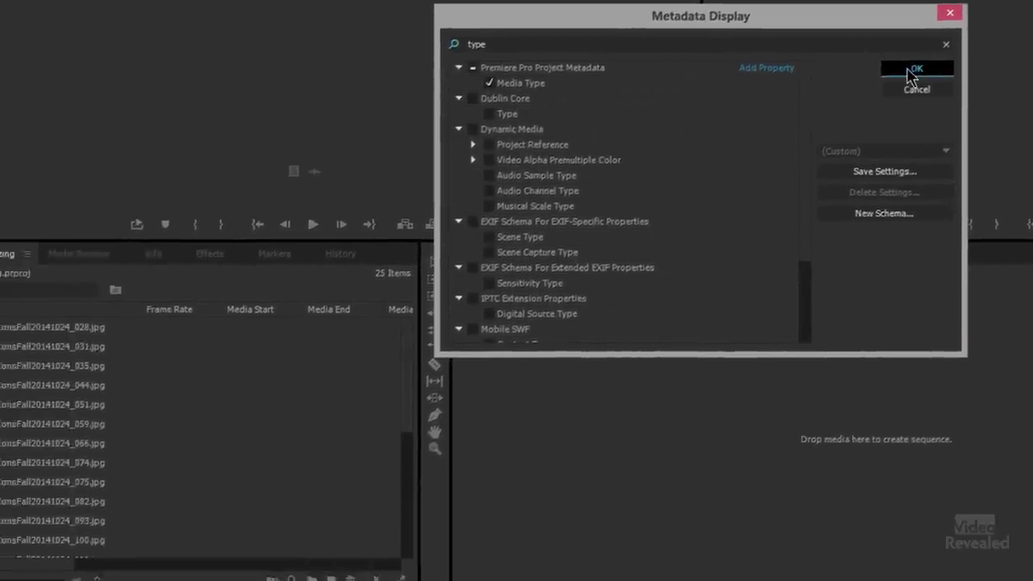
click(910, 74)
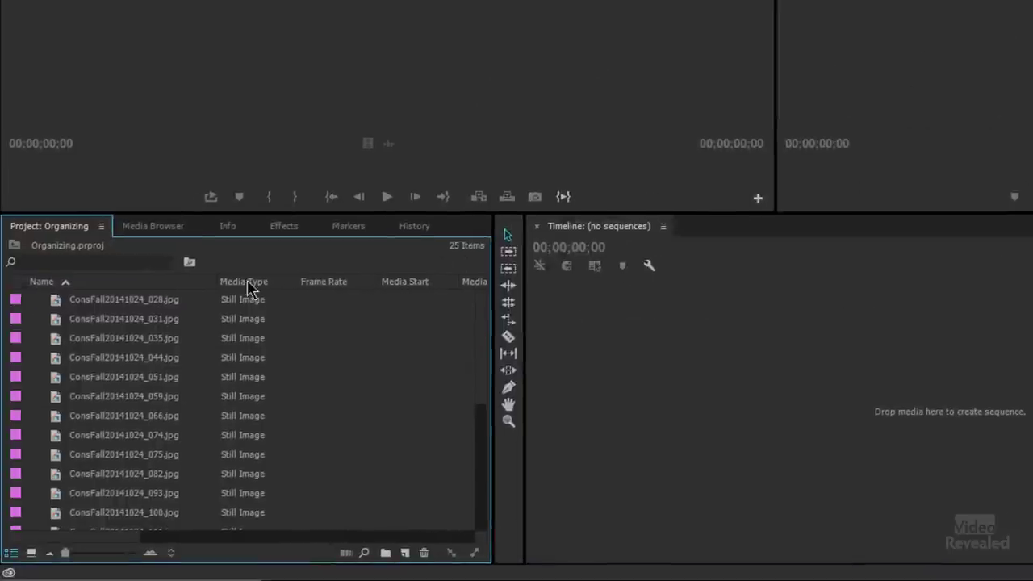
Sort the project list by the Media Type column.
click(170, 309)
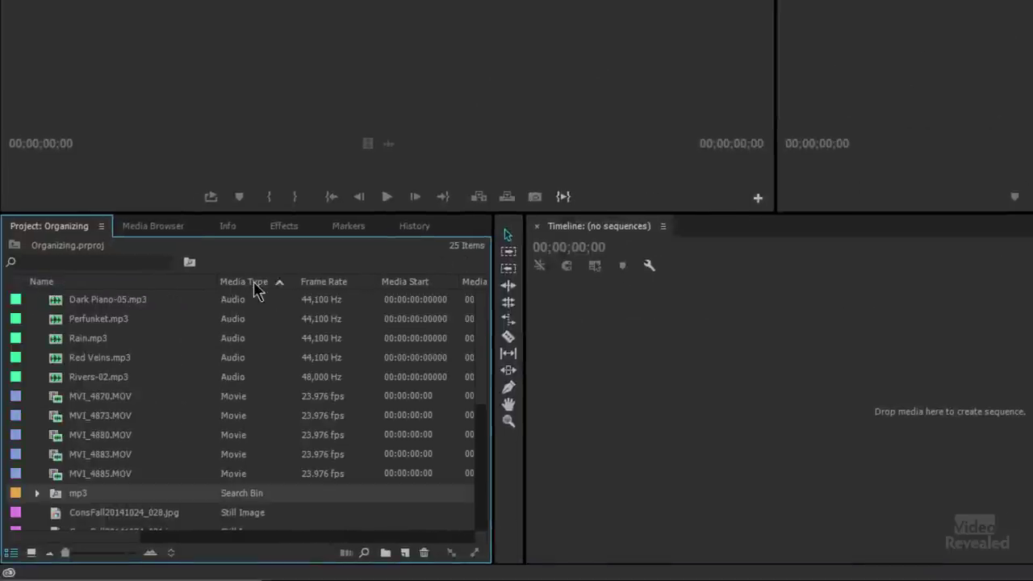
drag(122, 537, 95, 544)
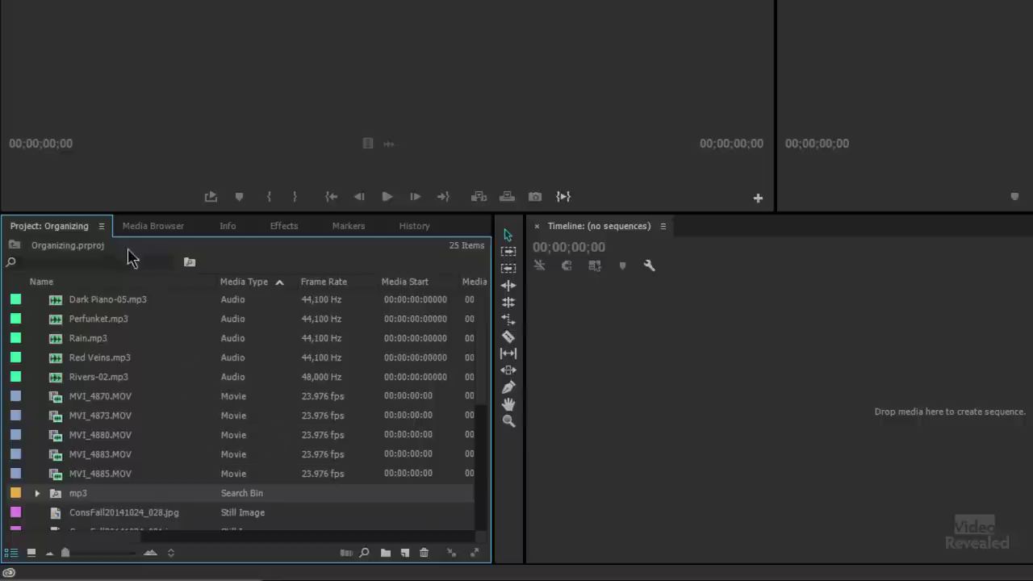
click(101, 227)
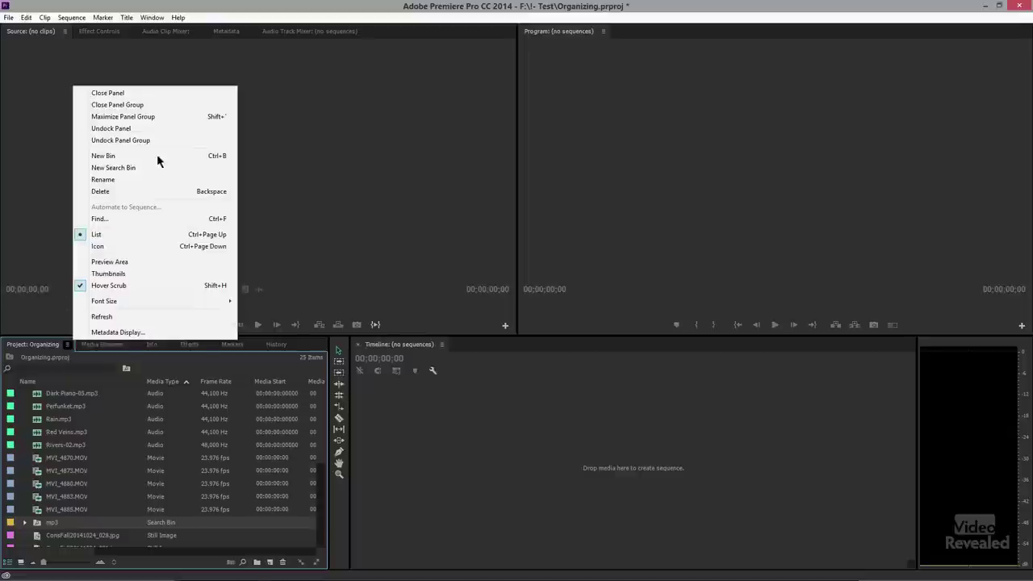
Maximize the Project panel, keep the Media Type sort ascending with audio first, and check the mp3 bin.
click(191, 117)
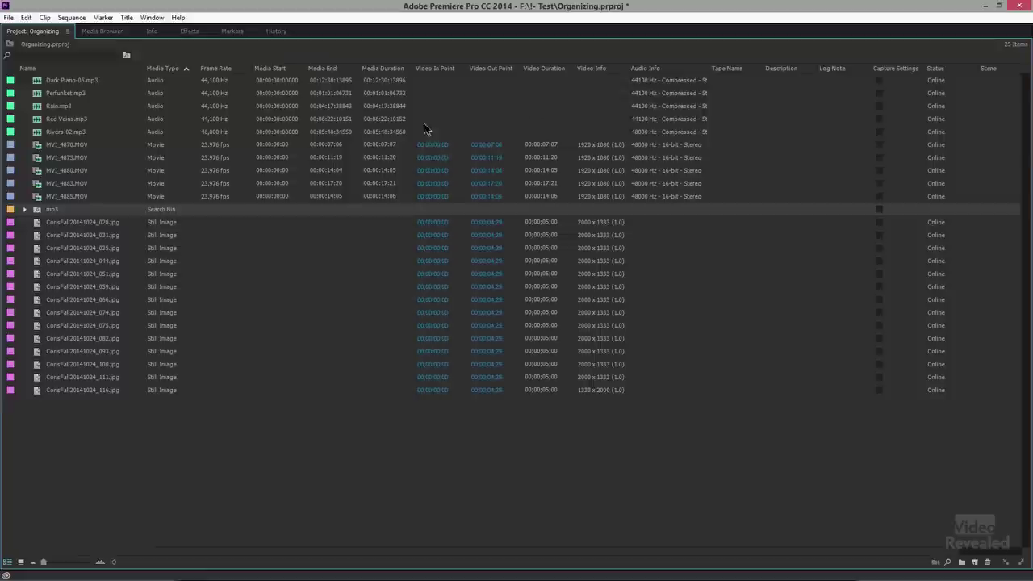
click(170, 69)
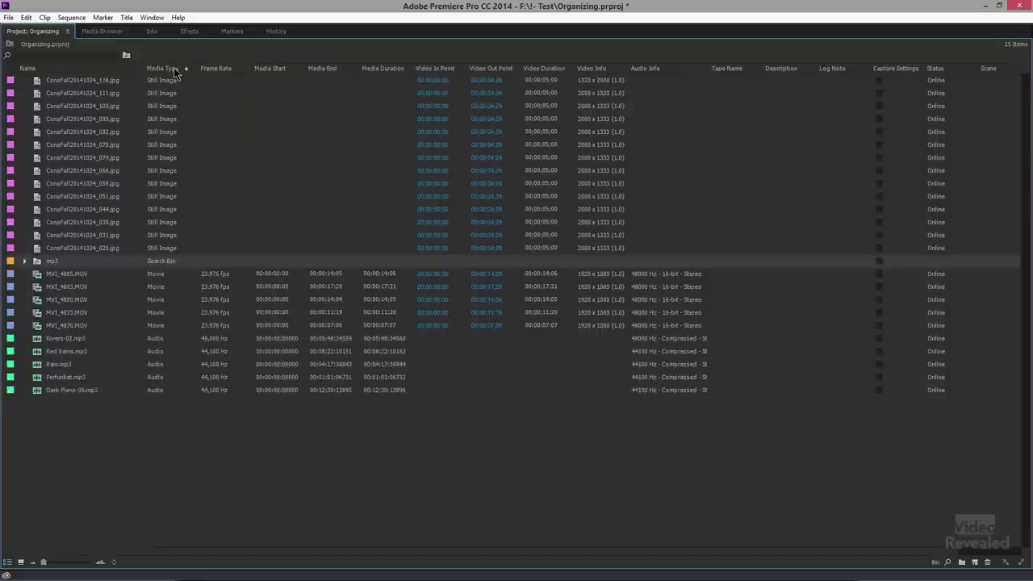
click(173, 69)
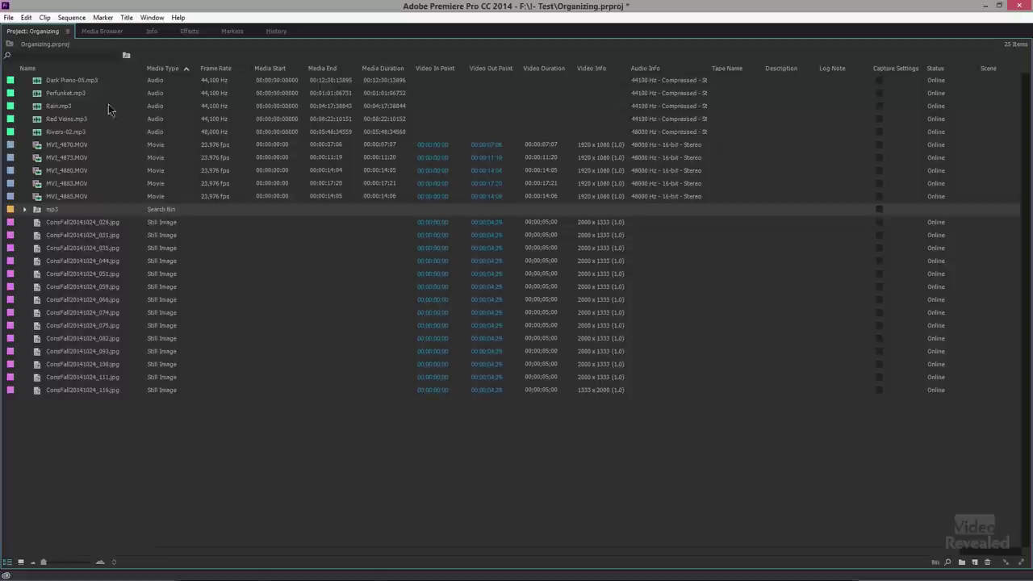
click(170, 69)
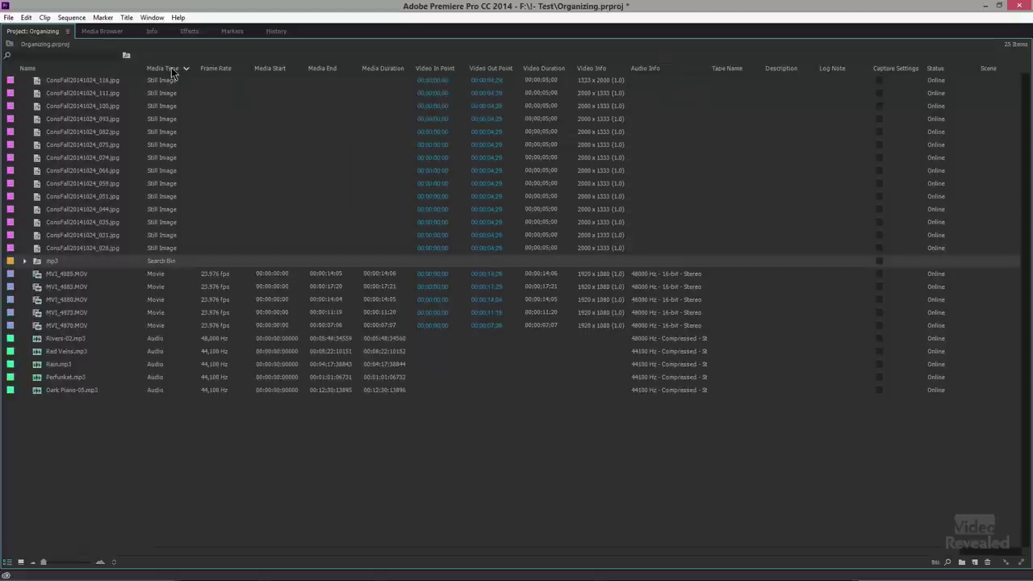
click(173, 69)
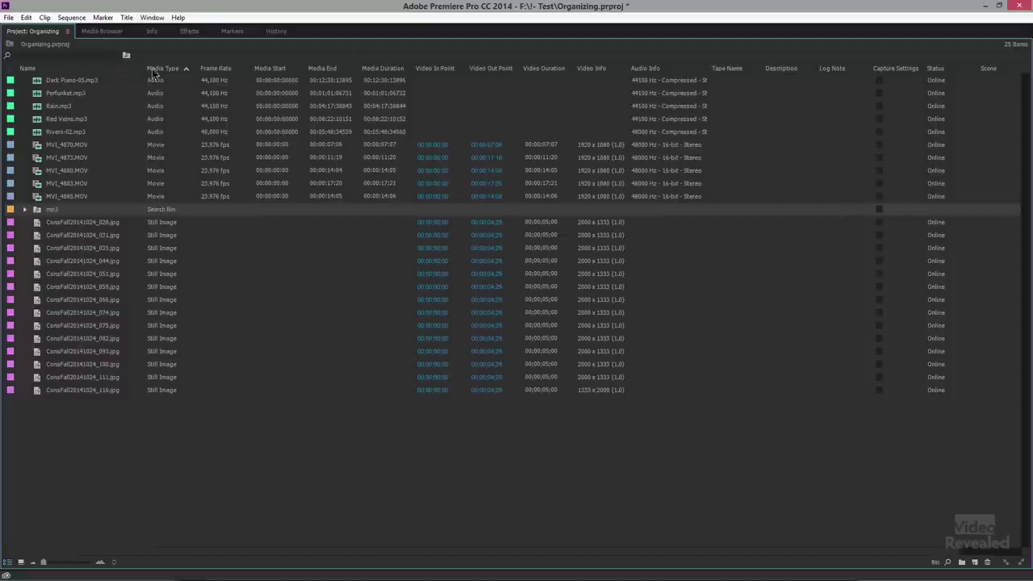
click(170, 71)
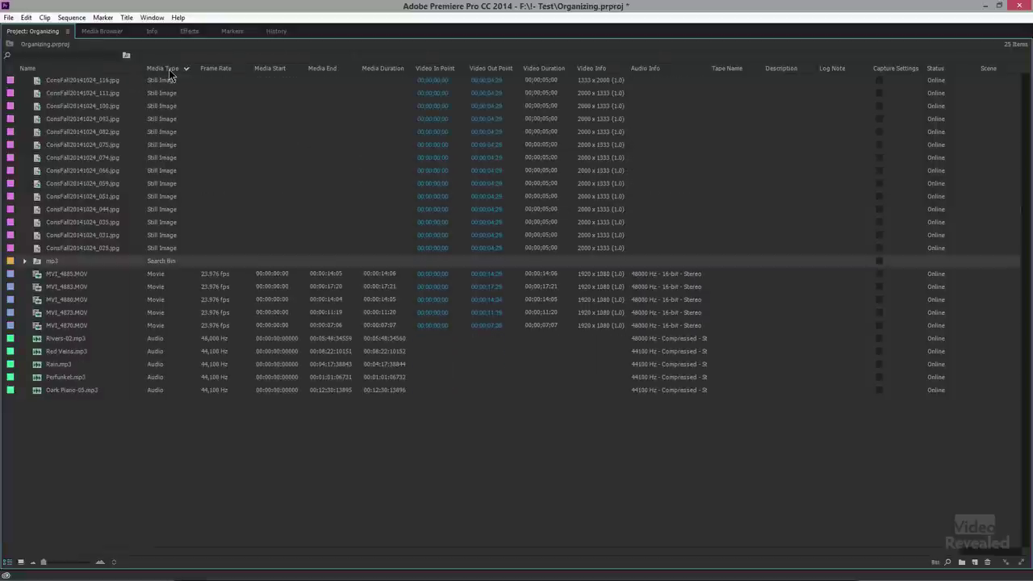
click(170, 71)
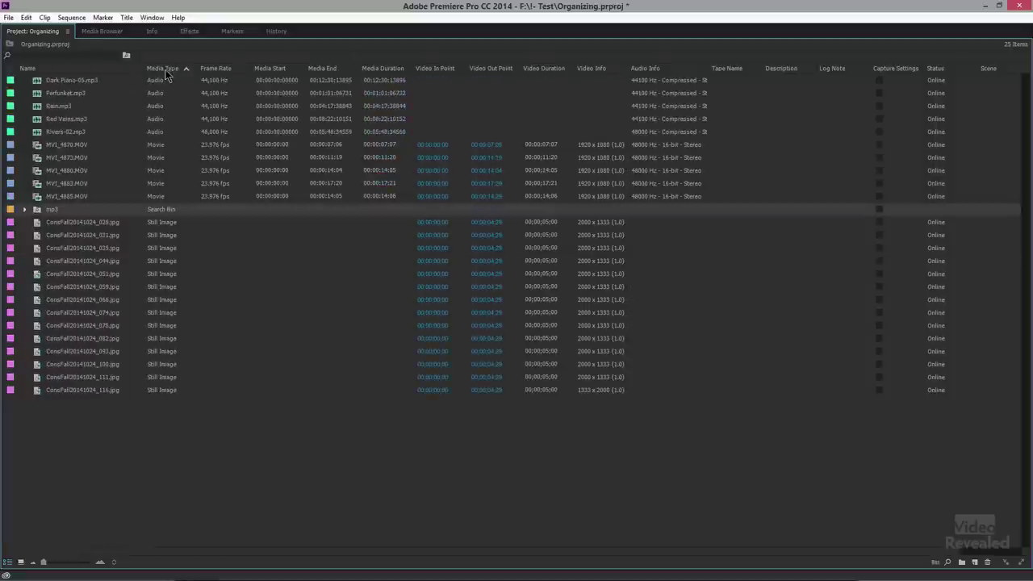
click(25, 210)
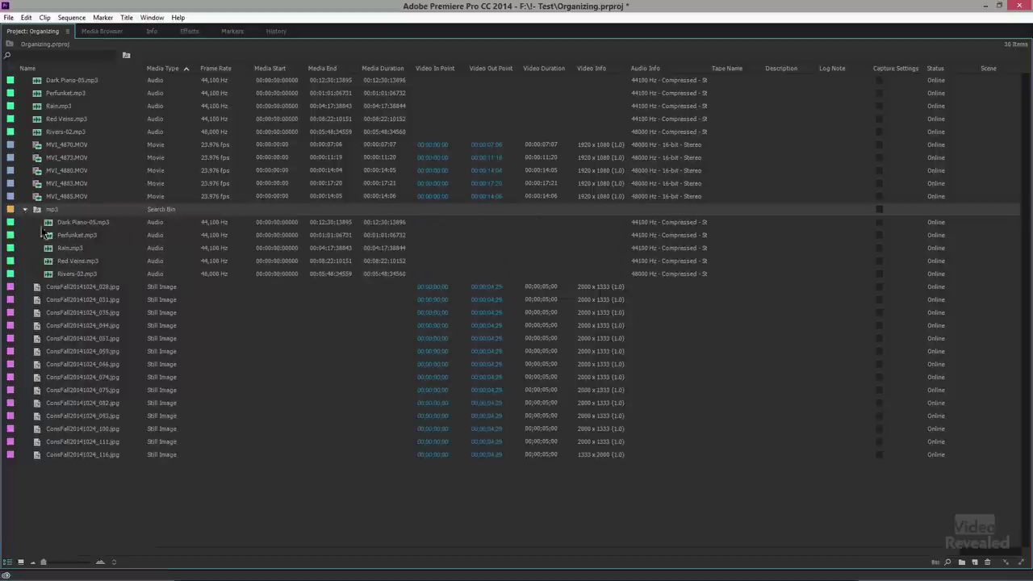
click(25, 210)
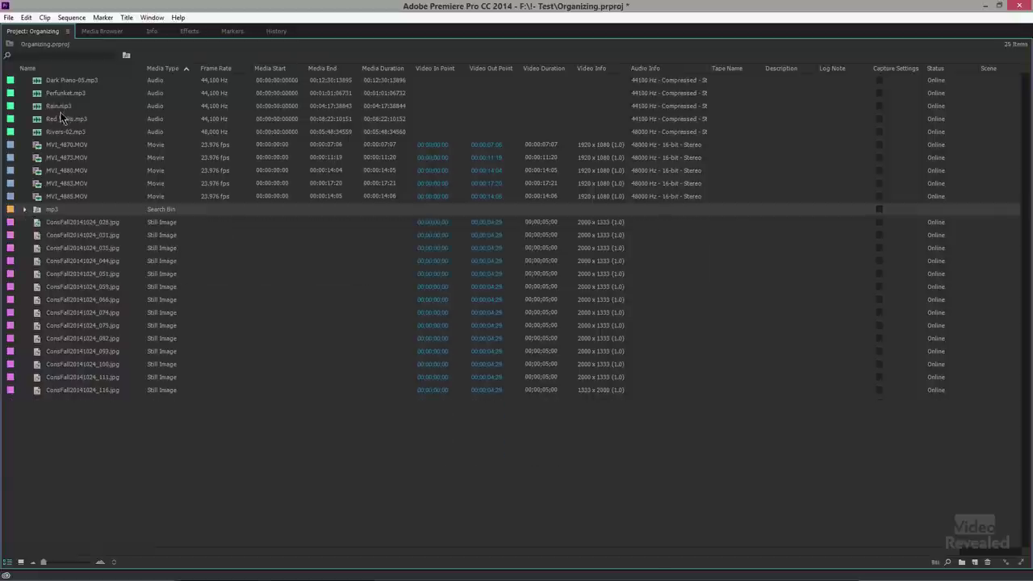
Restore the panel size and build the MVI_4885 sequence from the five MVI clips.
key(grave)
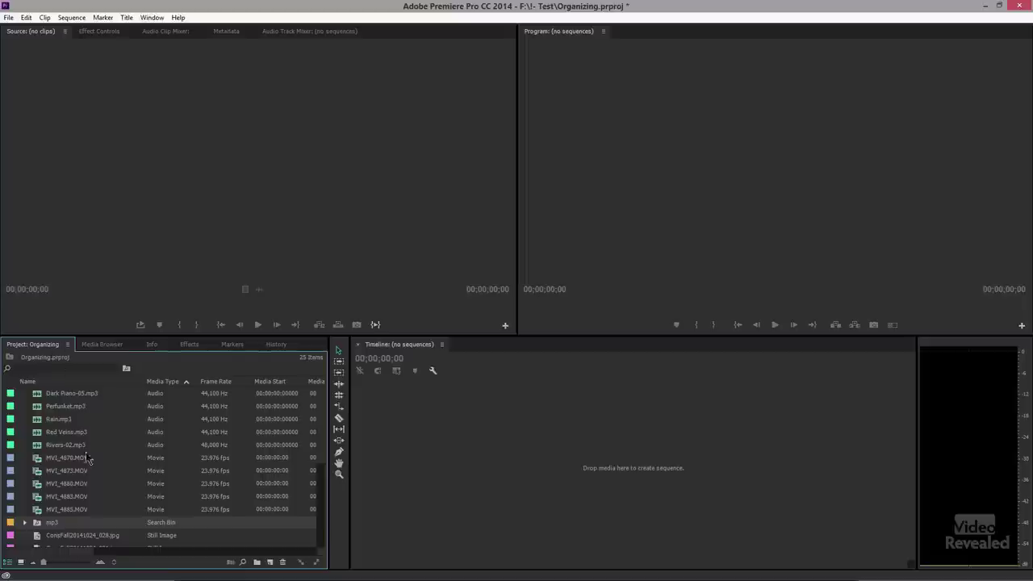
drag(103, 454, 67, 518)
drag(416, 456, 408, 461)
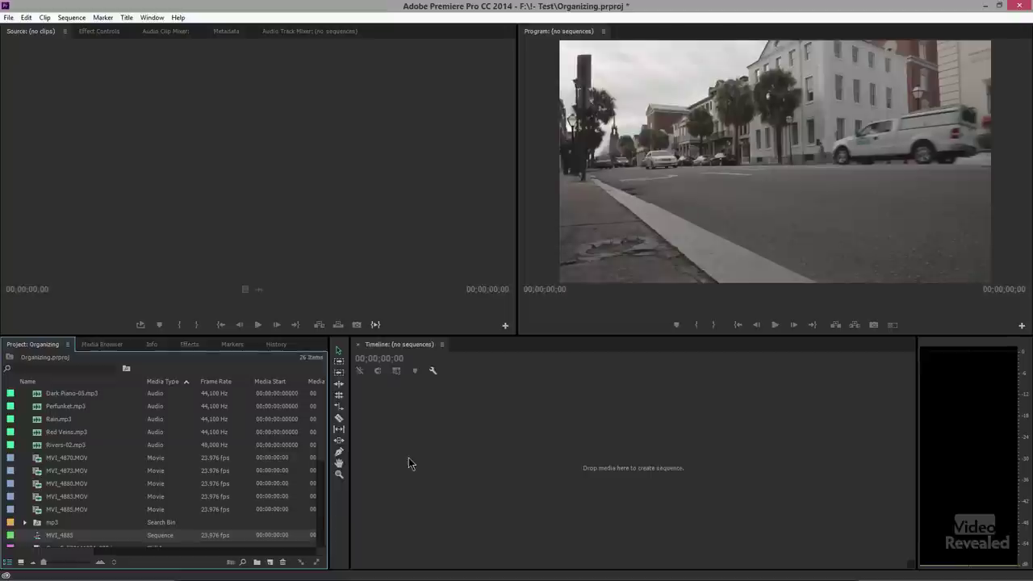
scroll(70, 514, down, 2)
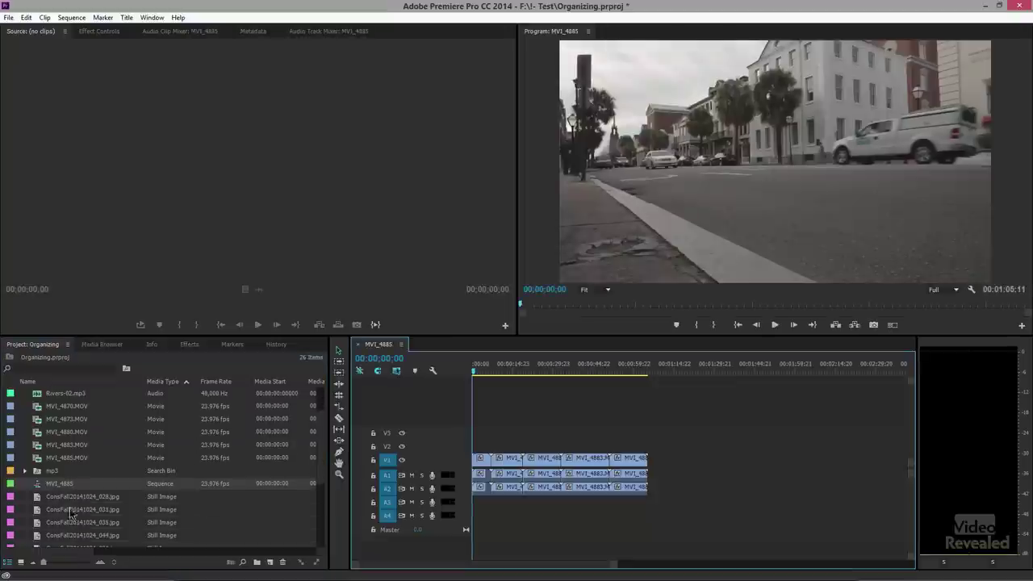
Duplicate the MVI_4885 sequence twice, creating Copy 01 and Copy 02.
click(38, 488)
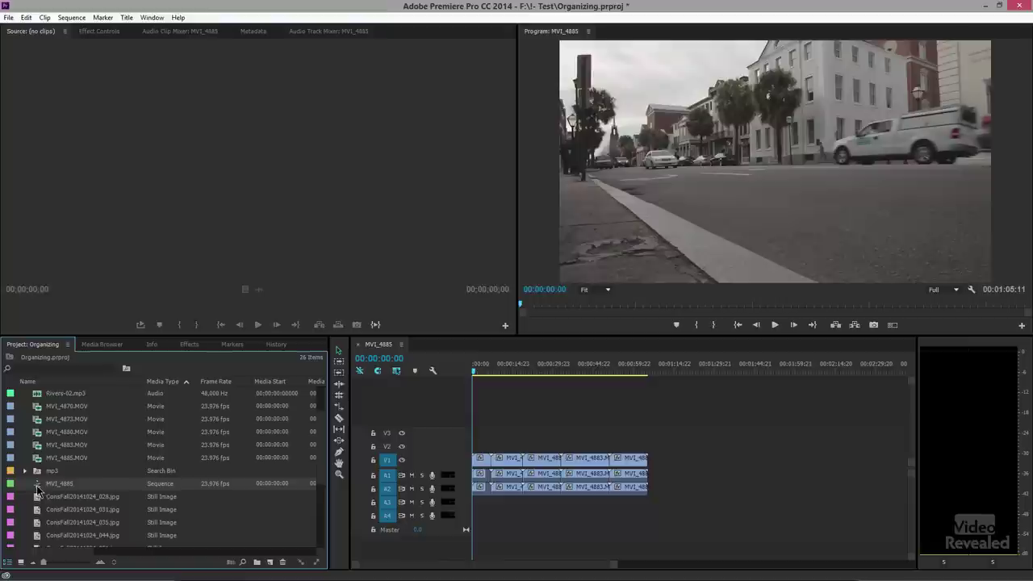
right_click(37, 487)
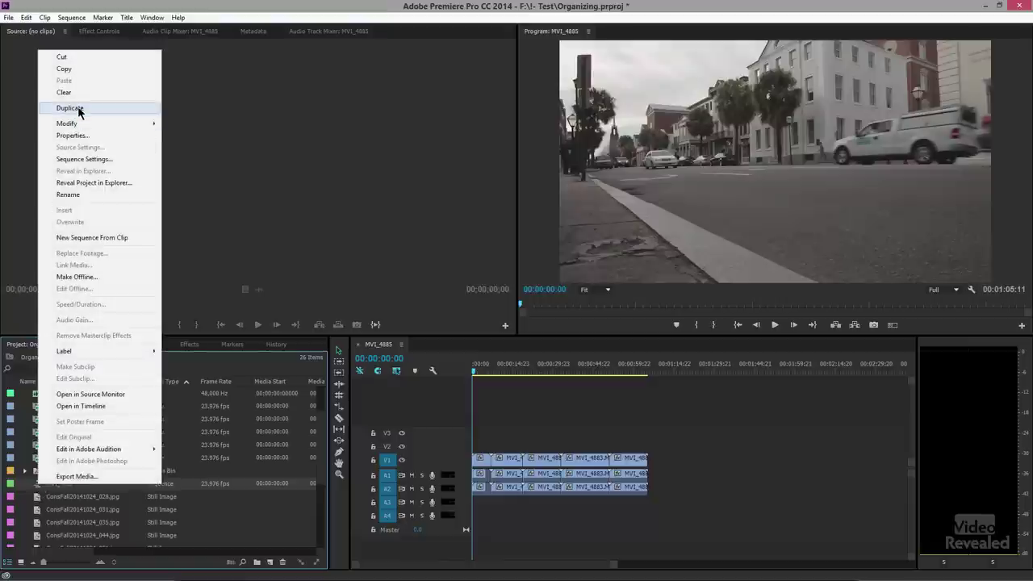
click(78, 107)
right_click(36, 495)
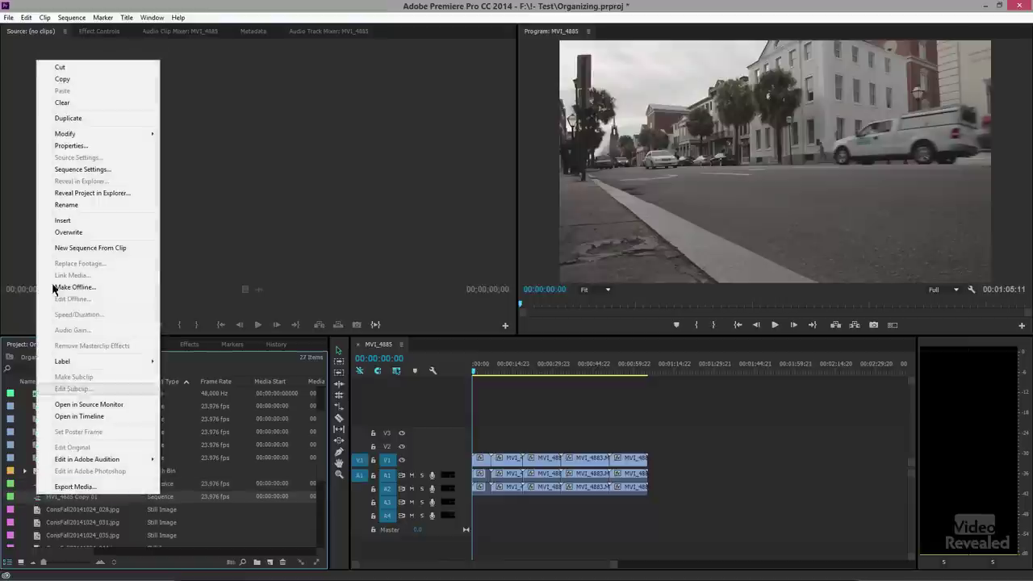
click(69, 118)
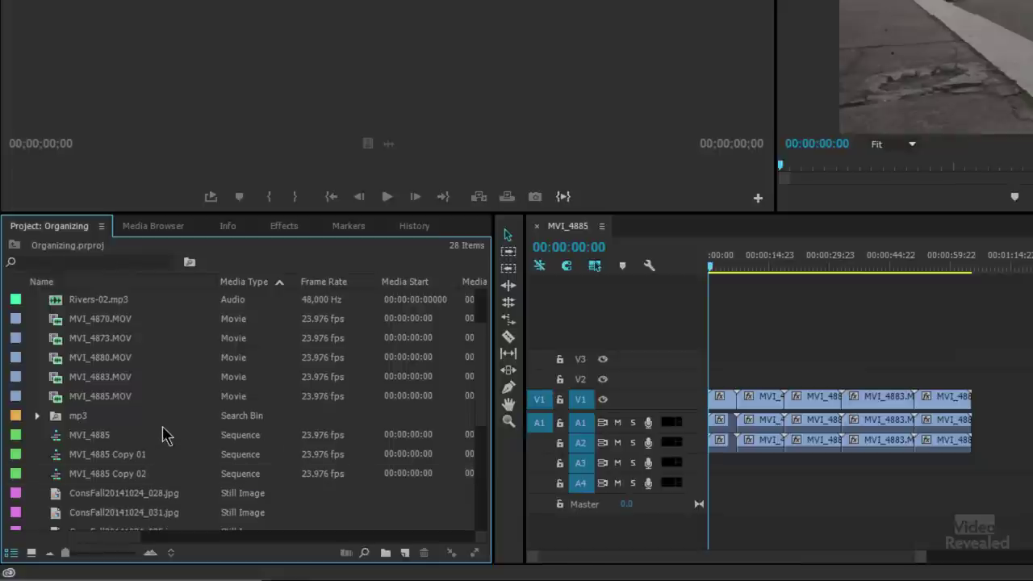
Save a 'seq' search as a collapsed search bin for the three sequences, then clear the filter.
click(141, 258)
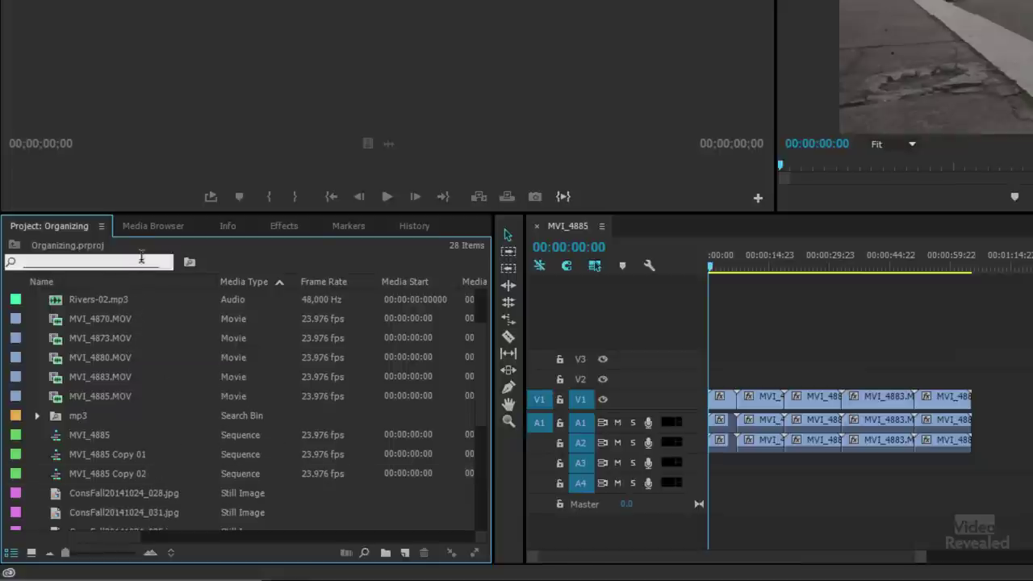
text(seq)
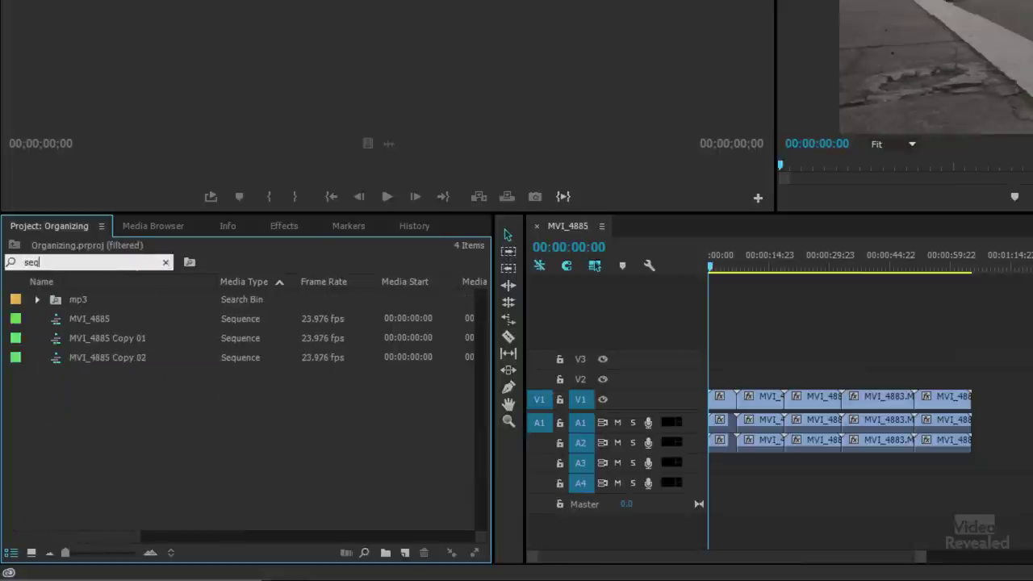
click(189, 263)
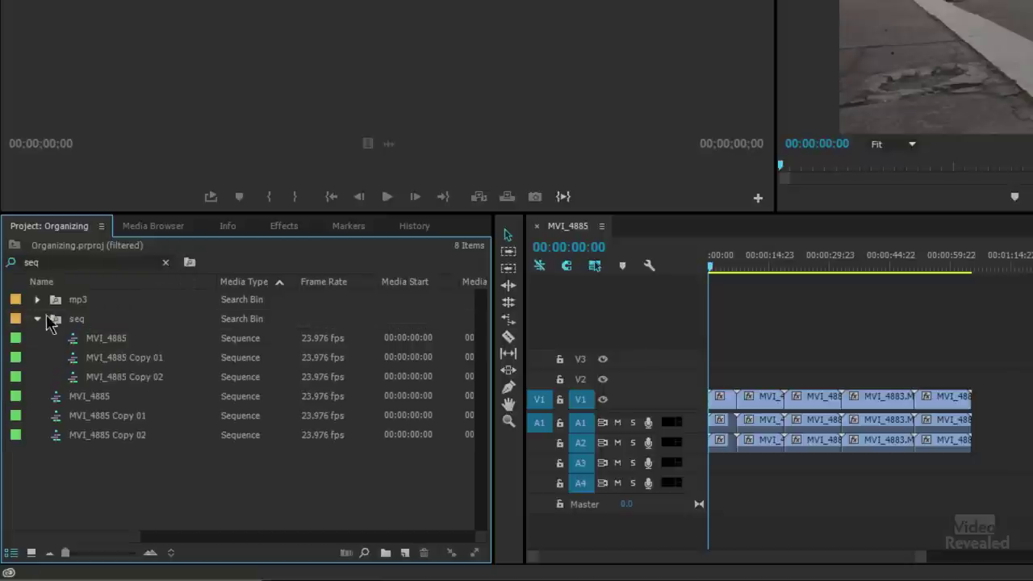
click(37, 318)
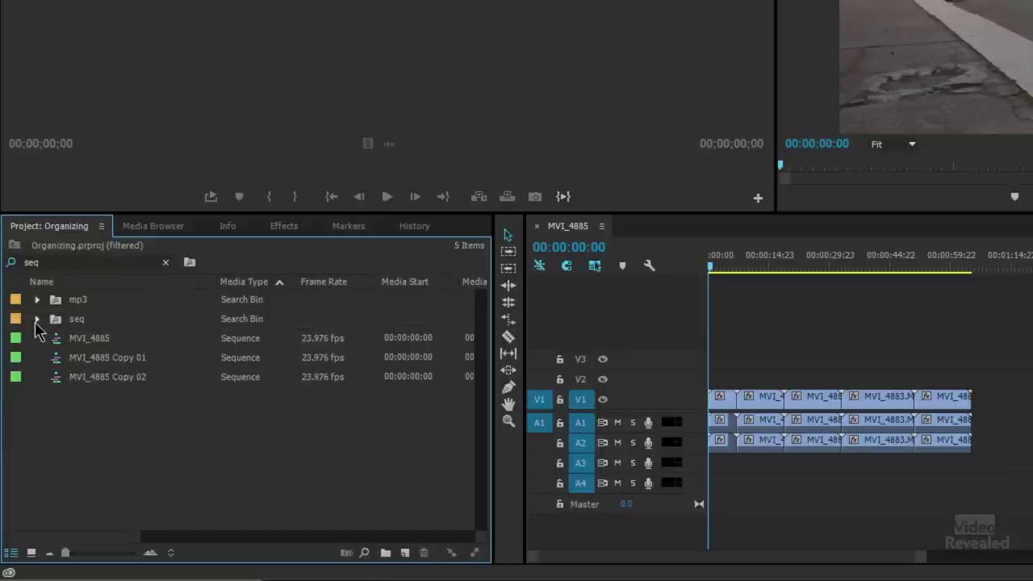
click(166, 262)
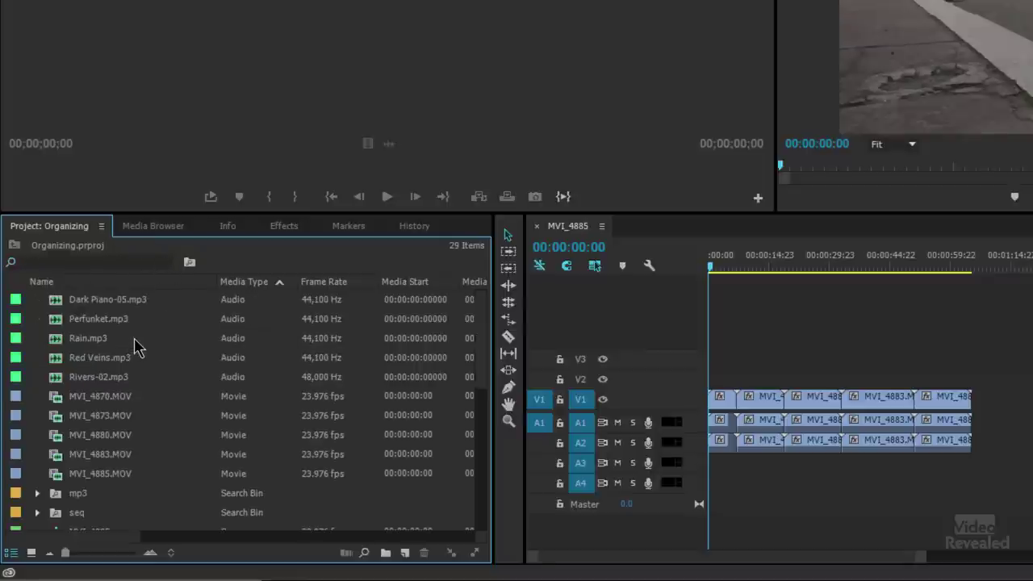
scroll(134, 347, down, 2)
scroll(121, 378, down, 3)
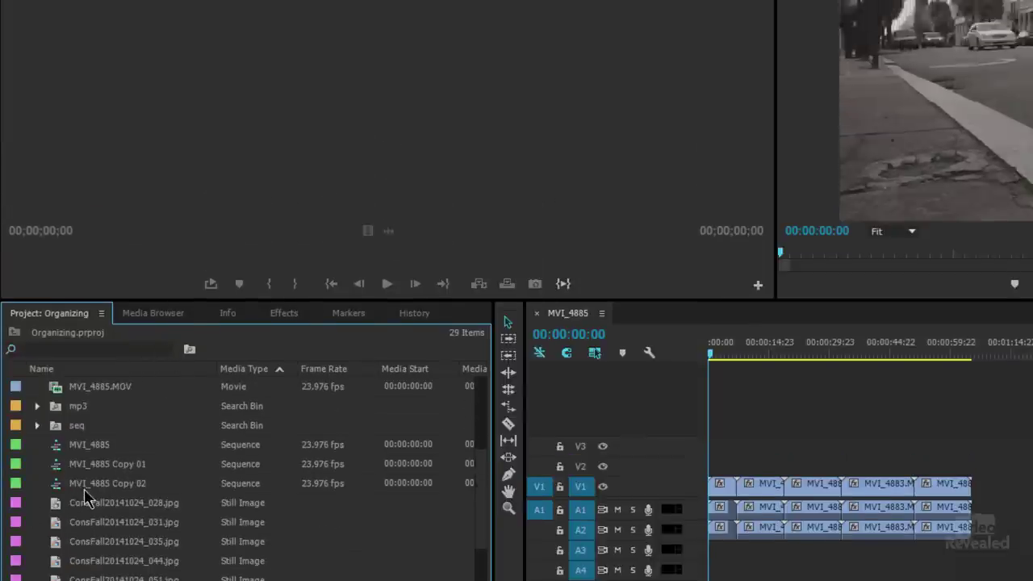
Maximize the Project panel and create bins Day1, Day2 and Day3, with Day3 nested in Day1.
key(grave)
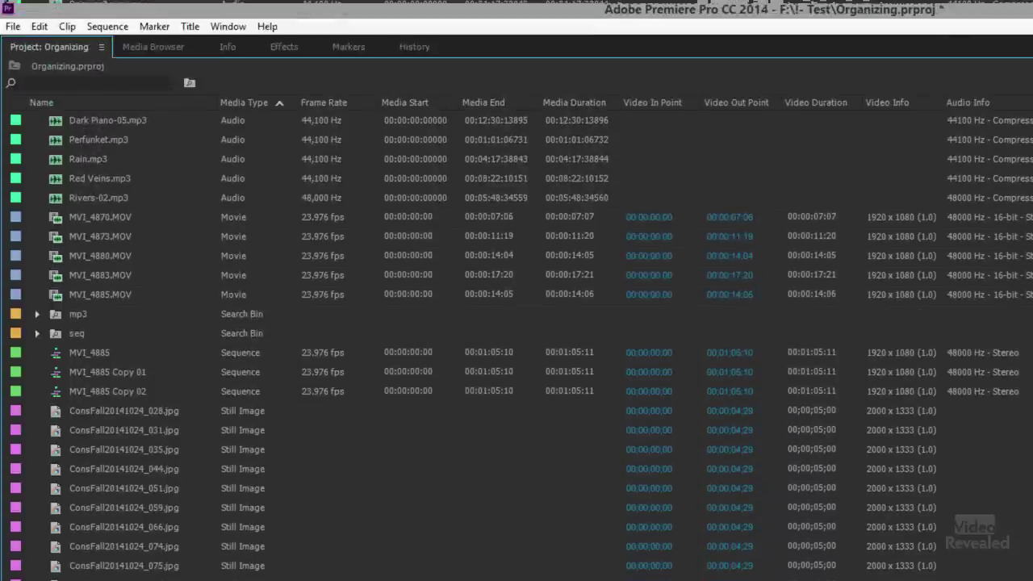
key(ctrl+slash)
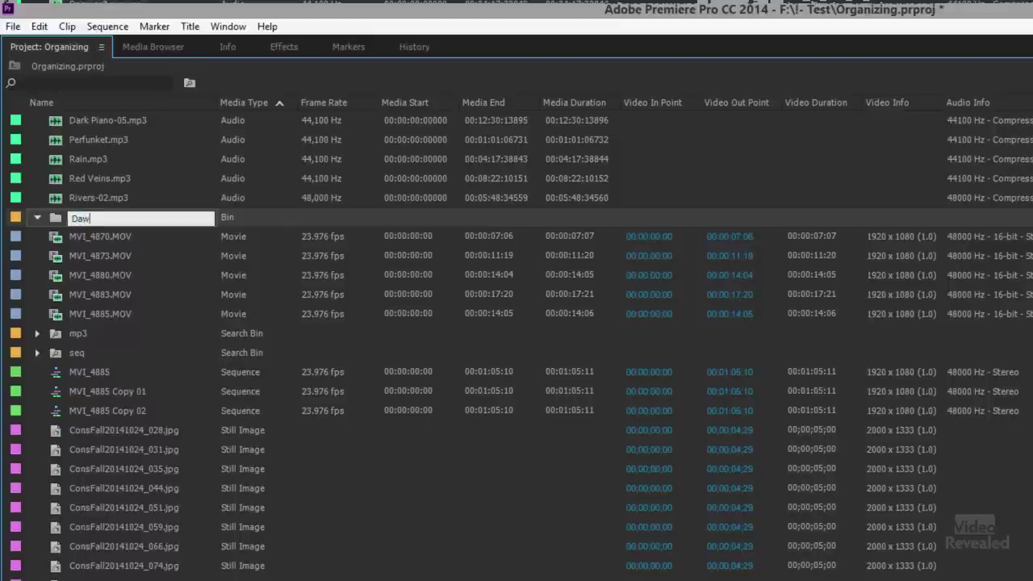
key(Tab)
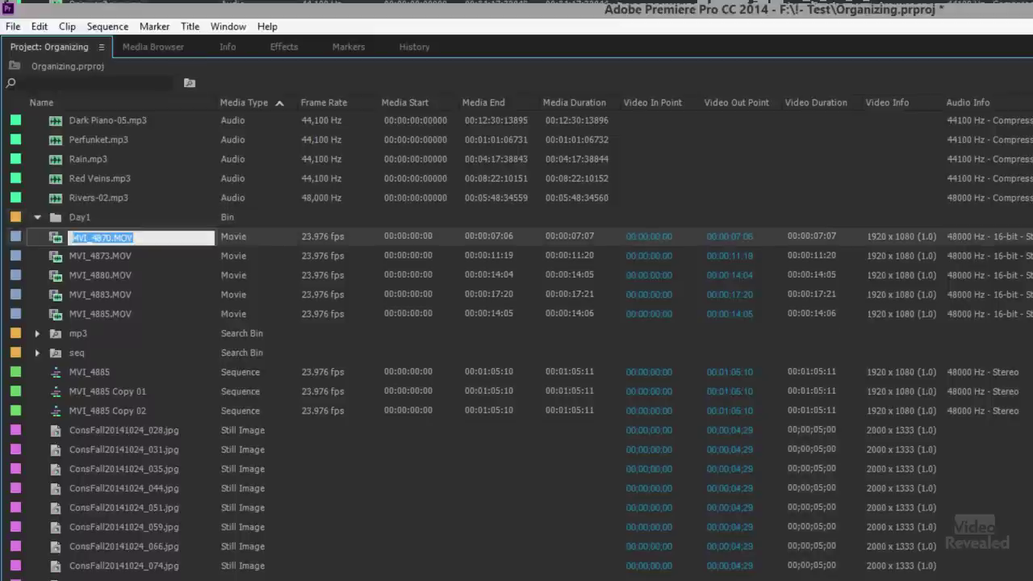
key(ctrl+slash)
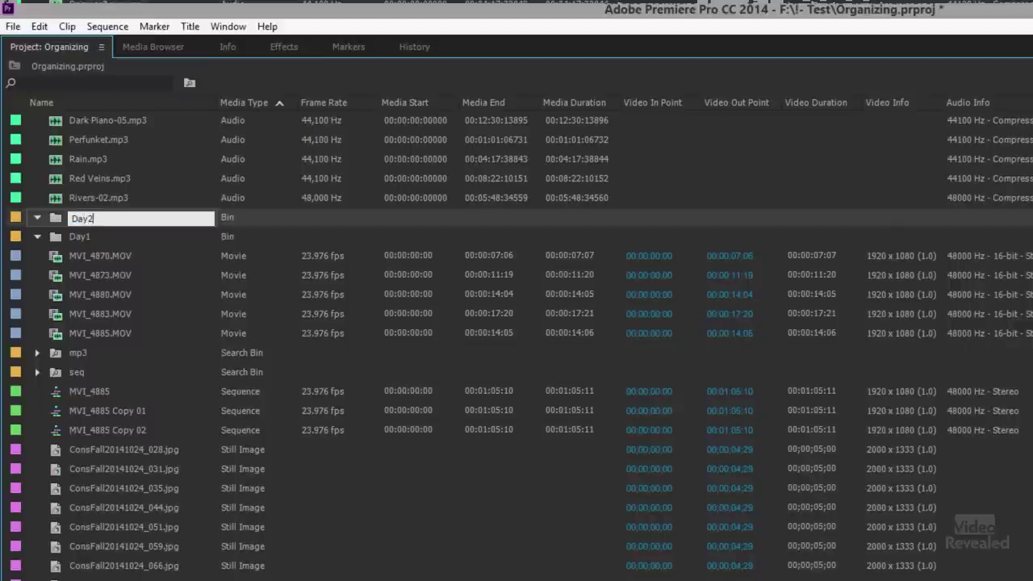
key(Tab)
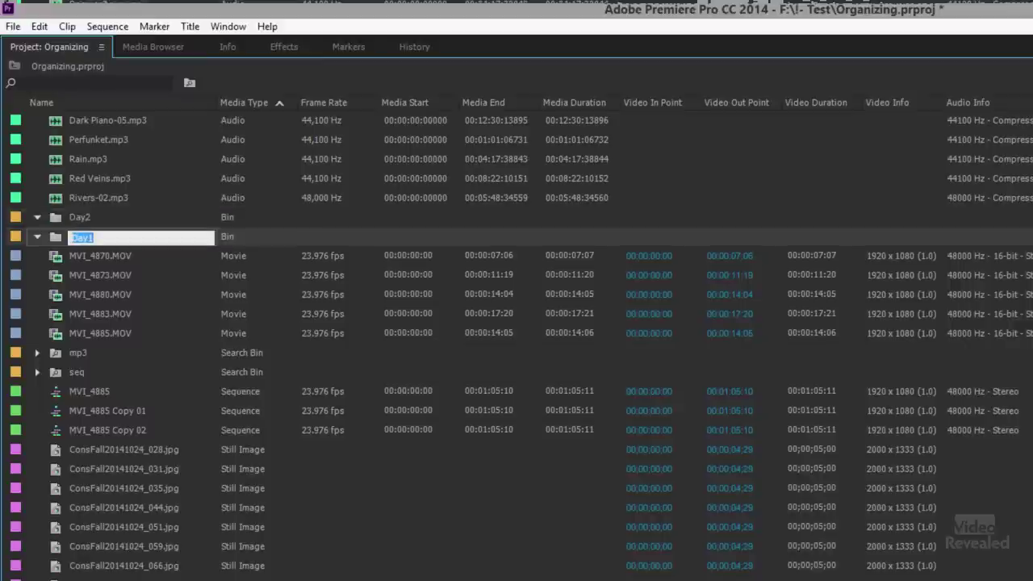
key(ctrl+slash)
text(Day3)
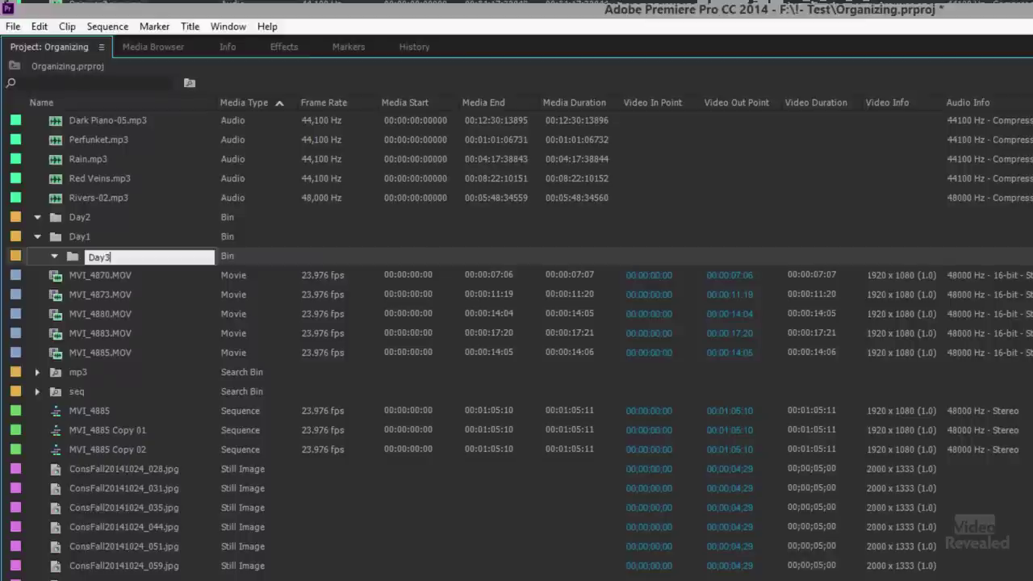
key(Tab)
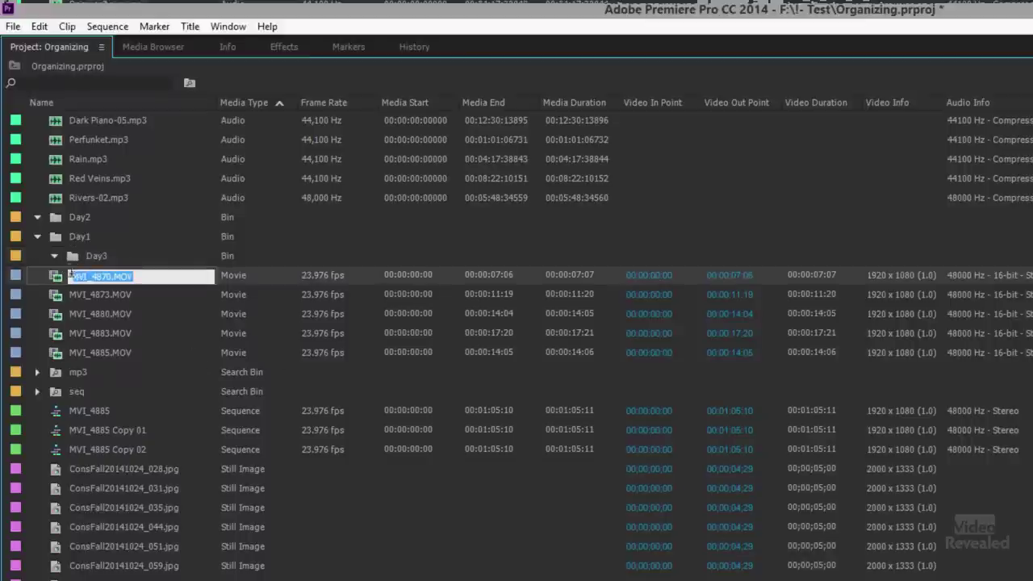
Move MVI_4885 into Day2, and Copy 01 and Copy 02 into Day1 and its nested Day3.
drag(57, 416, 70, 219)
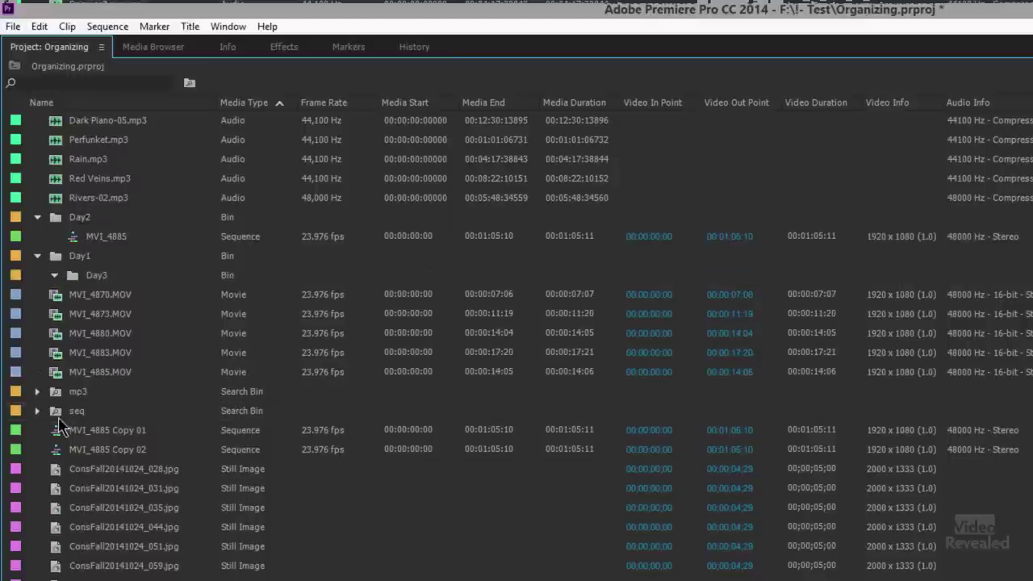
drag(60, 428, 77, 275)
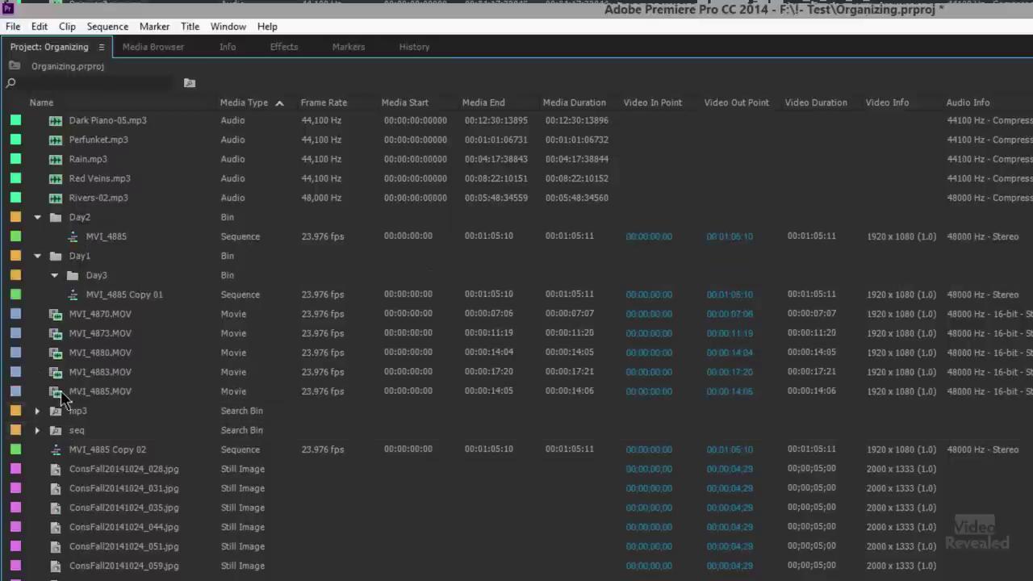
drag(63, 448, 78, 261)
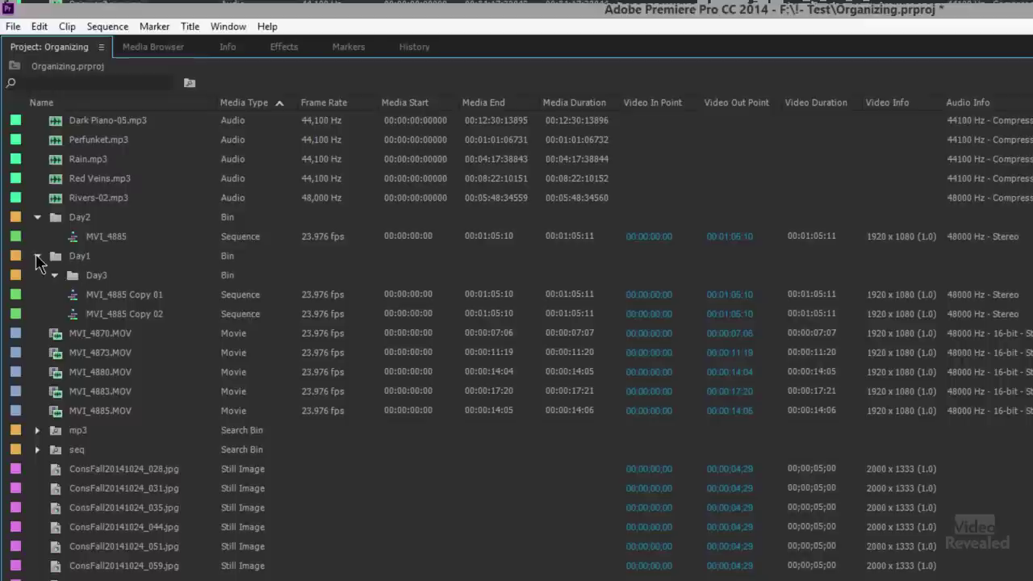
Open the seq search bin in a floating window showing its three MVI_4885 sequences.
double_click(55, 452)
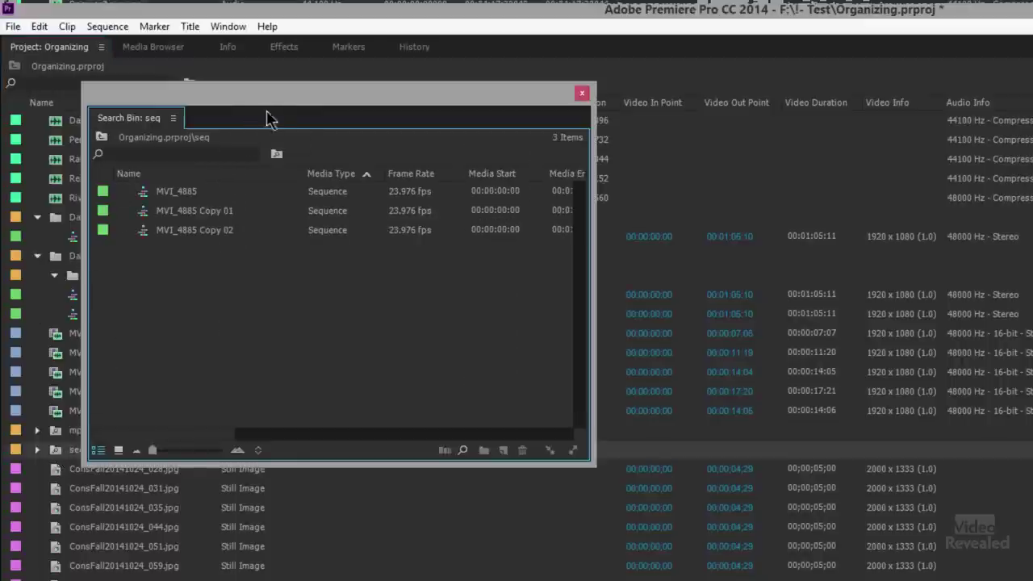